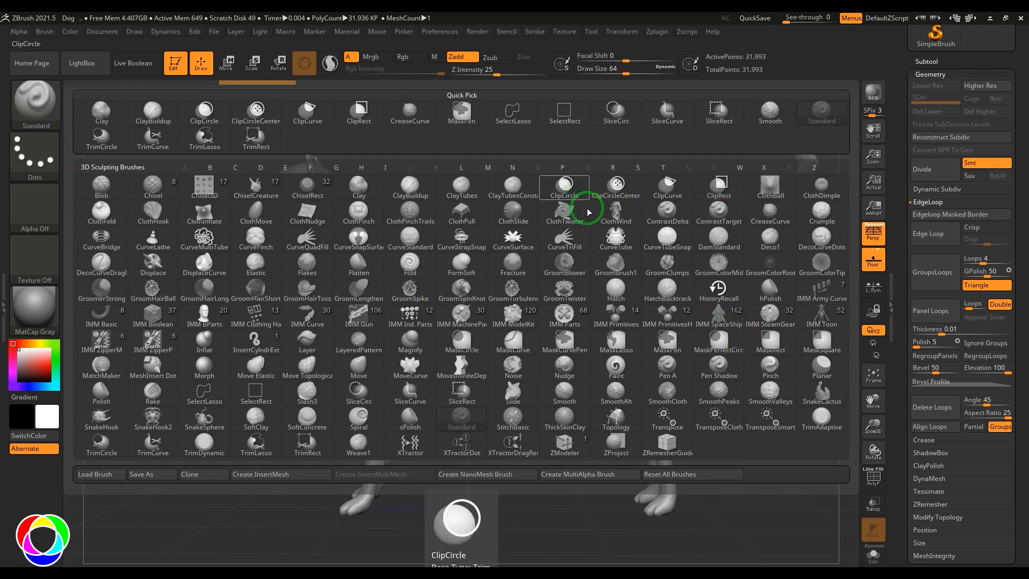
Step: Isolate the dog's hindquarters with the SelectRect brush, and show the whole mesh again
{"action": "left_click", "coordinate": [579, 196]}
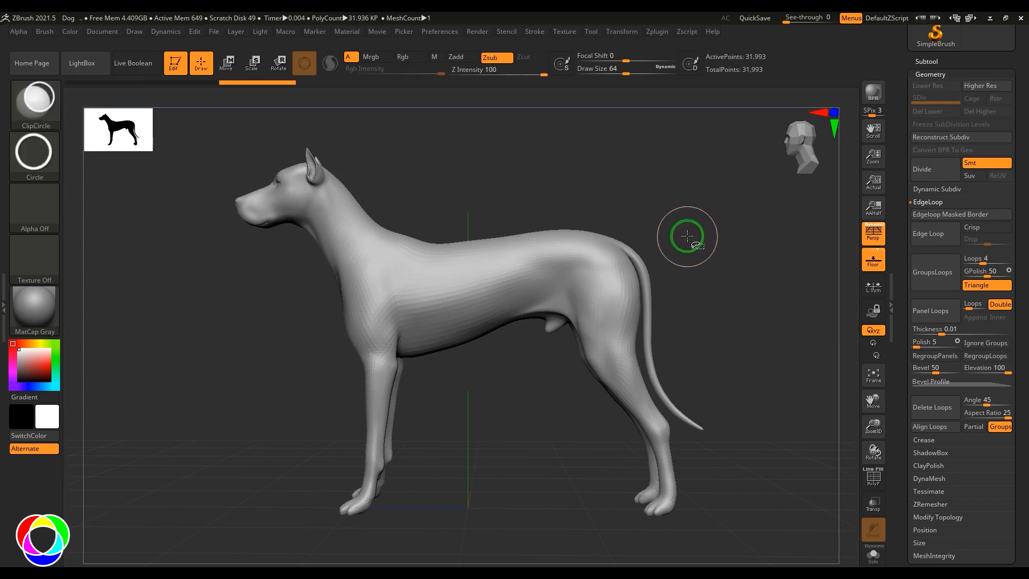
{"action": "left_click", "coordinate": [59, 103]}
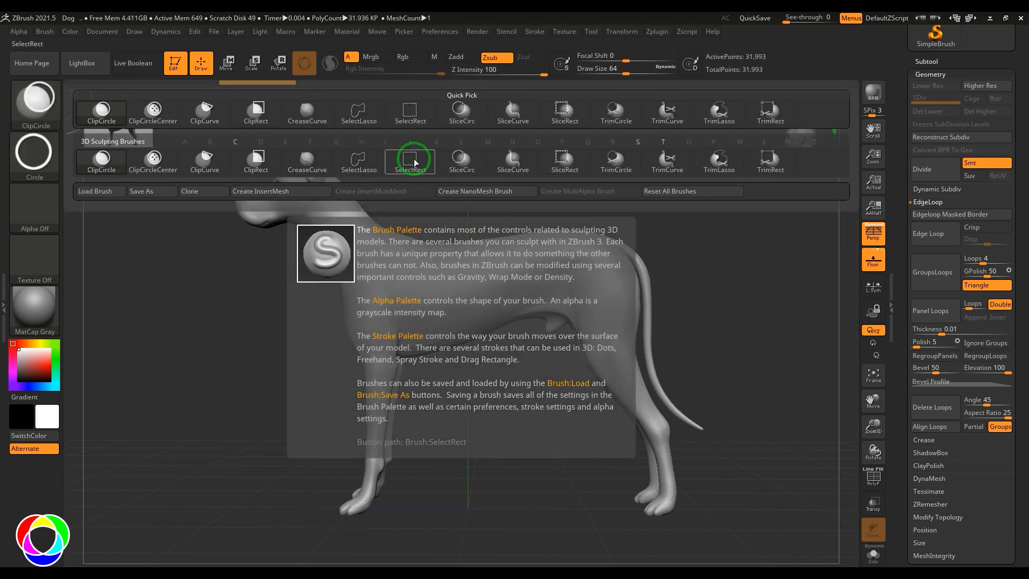
{"action": "left_click", "coordinate": [413, 168]}
{"action": "mouse_move", "coordinate": [558, 182]}
{"action": "left_mouse_down"}
{"action": "mouse_move", "coordinate": [655, 301]}
{"action": "mouse_move", "coordinate": [746, 368]}
{"action": "left_mouse_up"}
{"action": "left_click", "coordinate": [739, 361], "text": "ctrl+shift"}
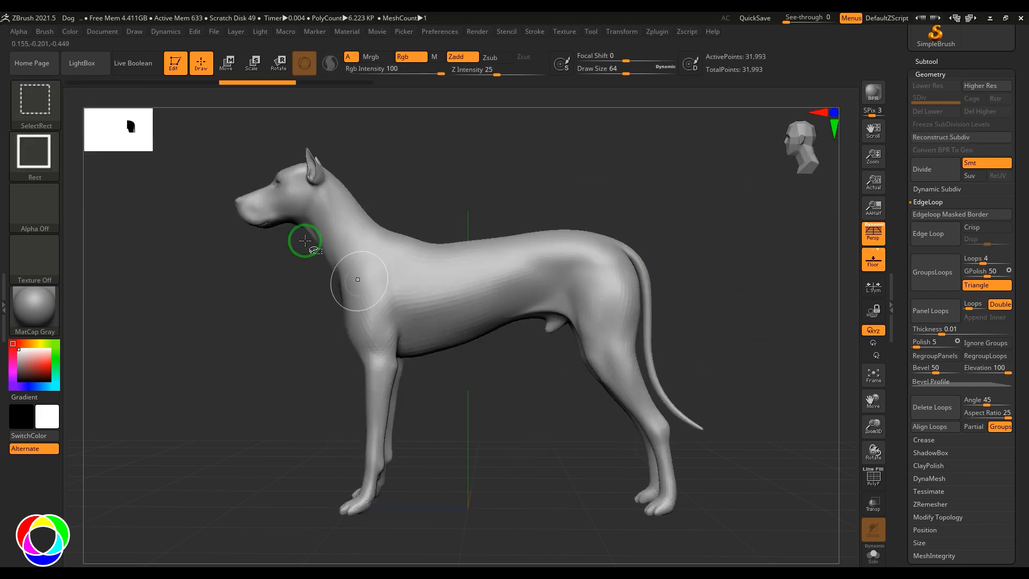
Step: Choose the ClipCircle brush, try a circular clip over the dog's rear back, and undo it
{"action": "left_click", "coordinate": [37, 103]}
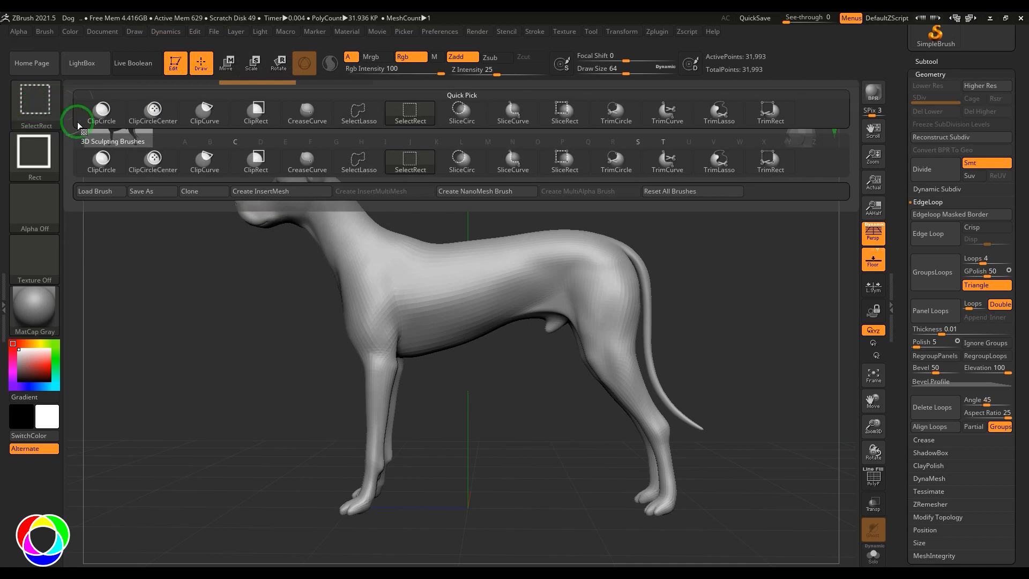
{"action": "mouse_move", "coordinate": [102, 173]}
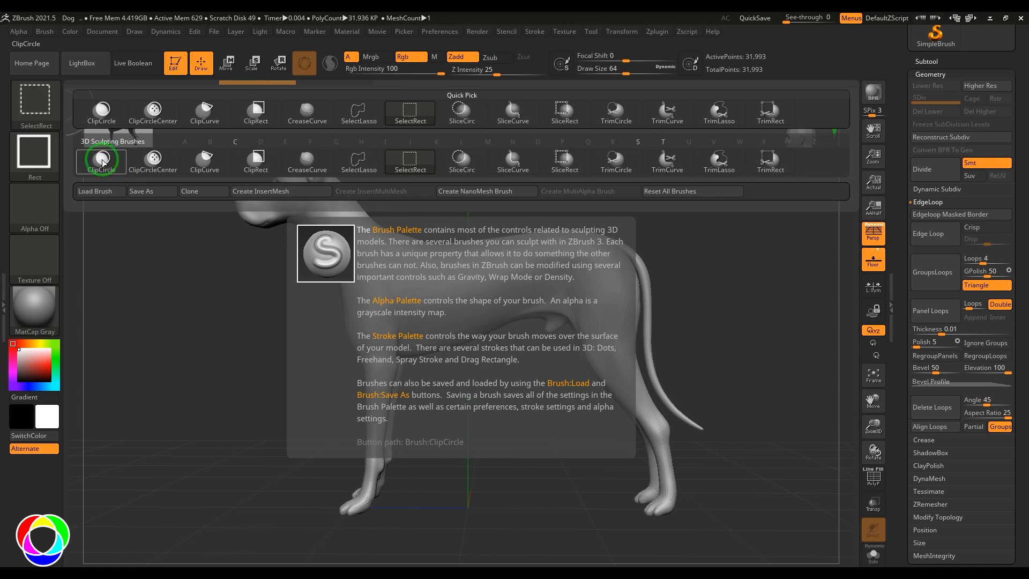
{"action": "left_click", "coordinate": [102, 162]}
{"action": "mouse_move", "coordinate": [573, 198]}
{"action": "left_mouse_down", "text": "ctrl+shift"}
{"action": "mouse_move", "coordinate": [611, 229]}
{"action": "mouse_move", "coordinate": [643, 285]}
{"action": "mouse_move", "coordinate": [611, 266]}
{"action": "mouse_move", "coordinate": [623, 257]}
{"action": "left_mouse_up", "text": "ctrl+shift"}
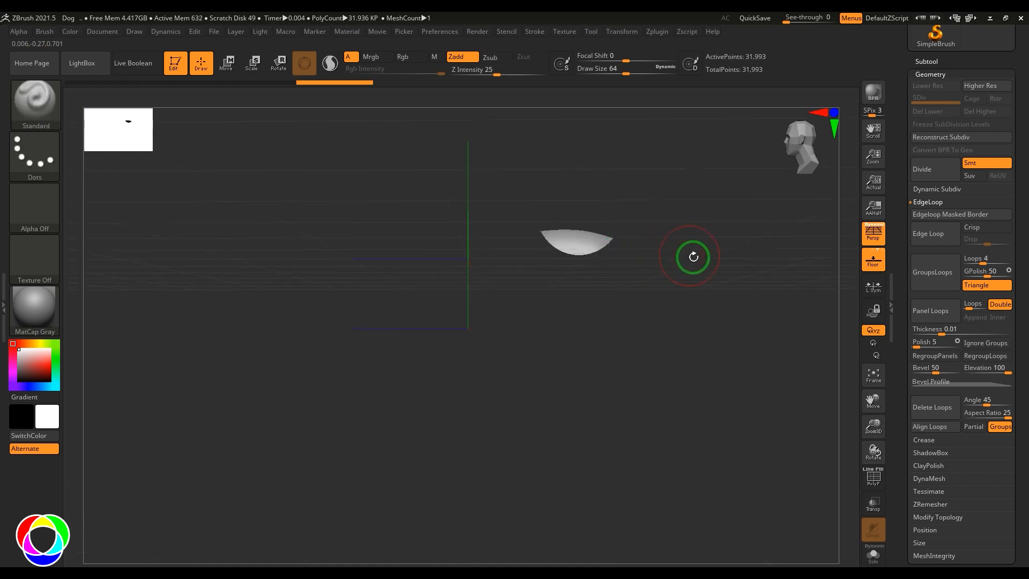
{"action": "key", "text": "ctrl+z"}
Step: Show the mesh wireframe with PolyFrame, and try a ClipCircle clip over the middle of the back, undoing it
{"action": "key", "text": "shift+f"}
{"action": "right_click_drag", "start_coordinate": [694, 262], "coordinate": [709, 241], "text": "ctrl"}
{"action": "mouse_move", "coordinate": [489, 232]}
{"action": "left_mouse_down", "text": "ctrl+shift"}
{"action": "mouse_move", "coordinate": [589, 287]}
{"action": "mouse_move", "coordinate": [603, 311]}
{"action": "left_mouse_up", "text": "ctrl+shift"}
{"action": "mouse_move", "coordinate": [693, 257]}
{"action": "left_mouse_down"}
{"action": "mouse_move", "coordinate": [705, 232]}
{"action": "mouse_move", "coordinate": [701, 337]}
{"action": "mouse_move", "coordinate": [683, 331]}
{"action": "mouse_move", "coordinate": [712, 363]}
{"action": "mouse_move", "coordinate": [698, 365]}
{"action": "left_mouse_up"}
{"action": "key", "text": "ctrl+z"}
{"action": "key", "text": "ctrl+z"}
{"action": "key", "text": "ctrl+z"}
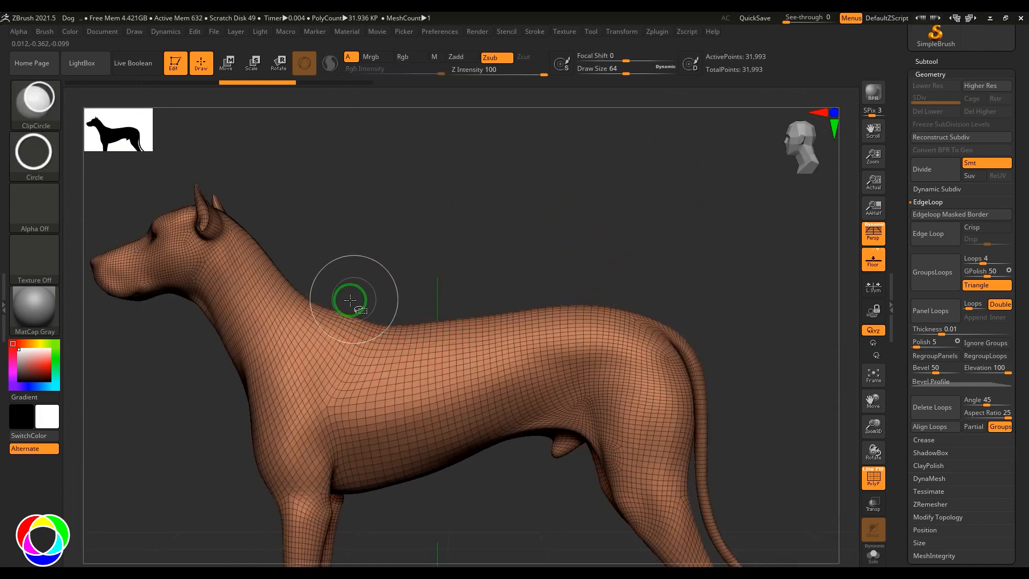
Step: Try a ClipCircle clip across the back just behind the neck, inspect the mesh from an angle, and undo it
{"action": "mouse_move", "coordinate": [327, 280]}
{"action": "left_mouse_down", "text": "ctrl+shift"}
{"action": "mouse_move", "coordinate": [402, 349]}
{"action": "mouse_move", "coordinate": [465, 387]}
{"action": "left_mouse_up", "text": "ctrl+shift"}
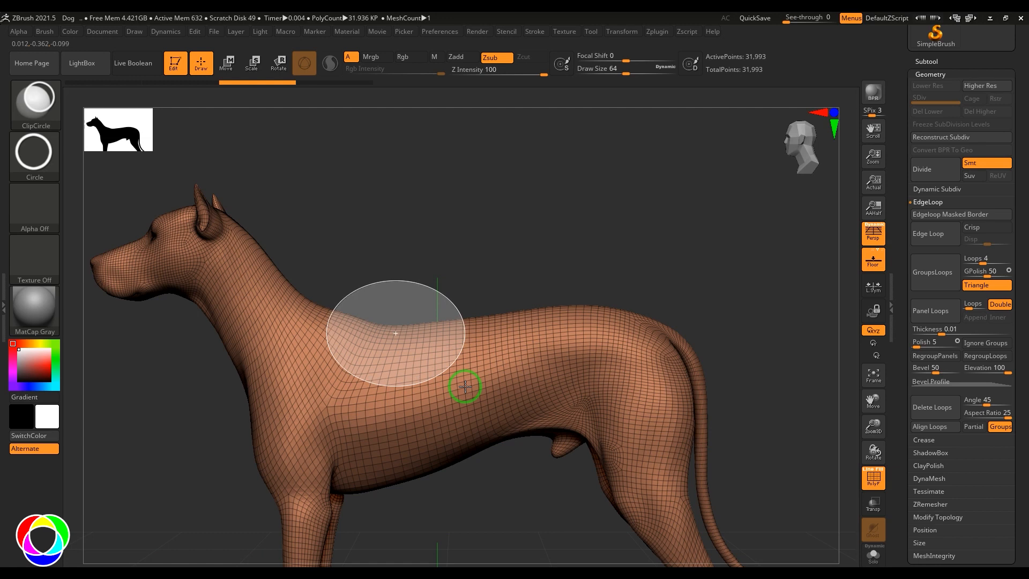
{"action": "left_click_drag", "start_coordinate": [465, 387], "coordinate": [671, 353], "text": "ctrl+shift"}
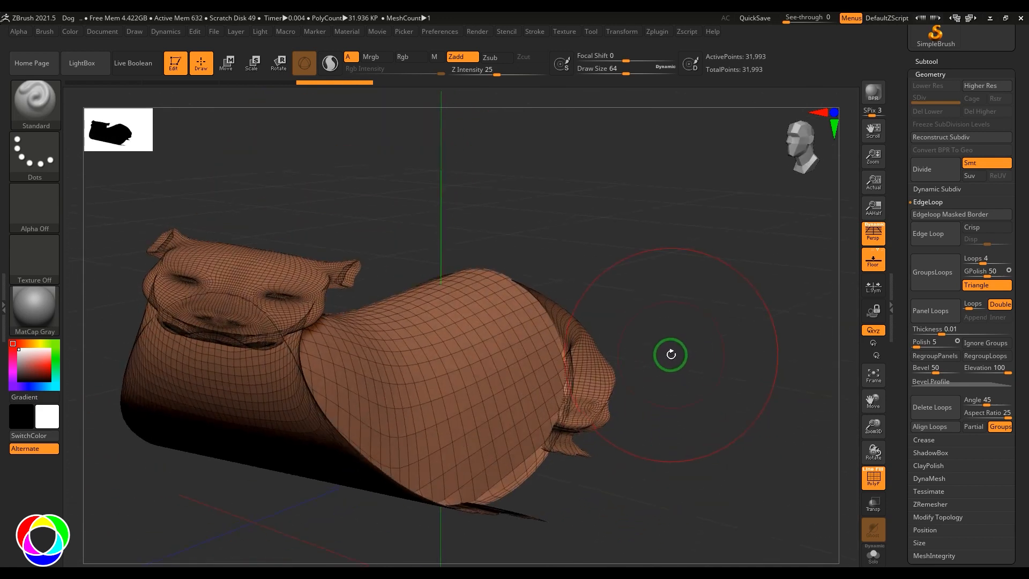
{"action": "key", "text": "ctrl+z"}
Step: Try an inverted ClipCircle clip that cuts a round notch into the middle of the back, and undo it
{"action": "left_click_drag", "start_coordinate": [556, 202], "coordinate": [536, 264], "text": "alt"}
{"action": "mouse_move", "coordinate": [446, 261]}
{"action": "left_mouse_down", "text": "ctrl+shift"}
{"action": "mouse_move", "coordinate": [545, 338]}
{"action": "mouse_move", "coordinate": [590, 400]}
{"action": "mouse_move", "coordinate": [503, 368]}
{"action": "mouse_move", "coordinate": [590, 392]}
{"action": "left_mouse_up", "text": "ctrl+shift"}
{"action": "key", "text": "alt"}
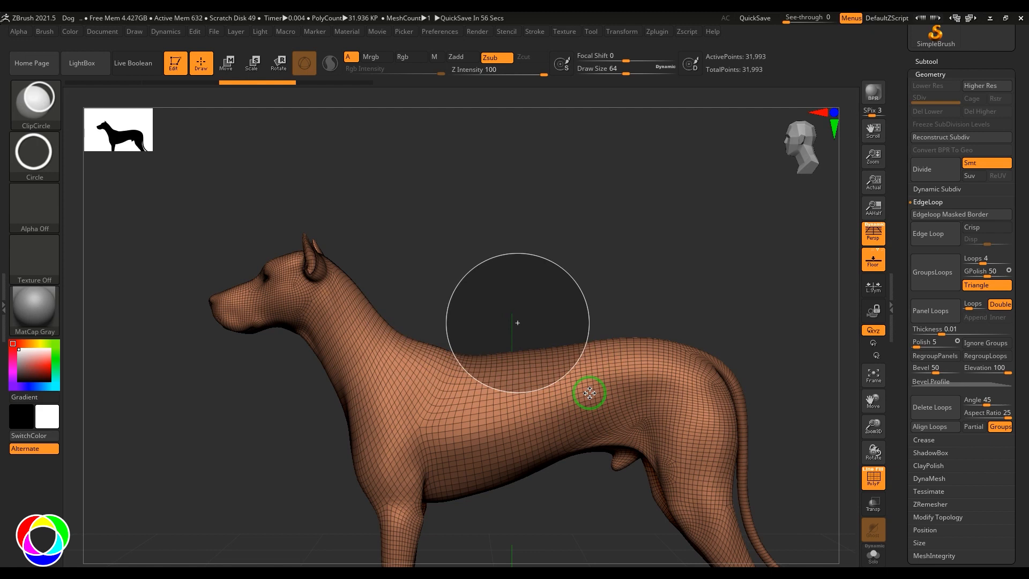
{"action": "left_click_drag", "start_coordinate": [589, 393], "coordinate": [591, 393], "text": "ctrl+shift"}
{"action": "mouse_move", "coordinate": [650, 356]}
{"action": "left_mouse_down"}
{"action": "mouse_move", "coordinate": [654, 339]}
{"action": "mouse_move", "coordinate": [620, 368]}
{"action": "mouse_move", "coordinate": [574, 200]}
{"action": "mouse_move", "coordinate": [537, 183]}
{"action": "left_mouse_up"}
{"action": "key", "text": "ctrl+z"}
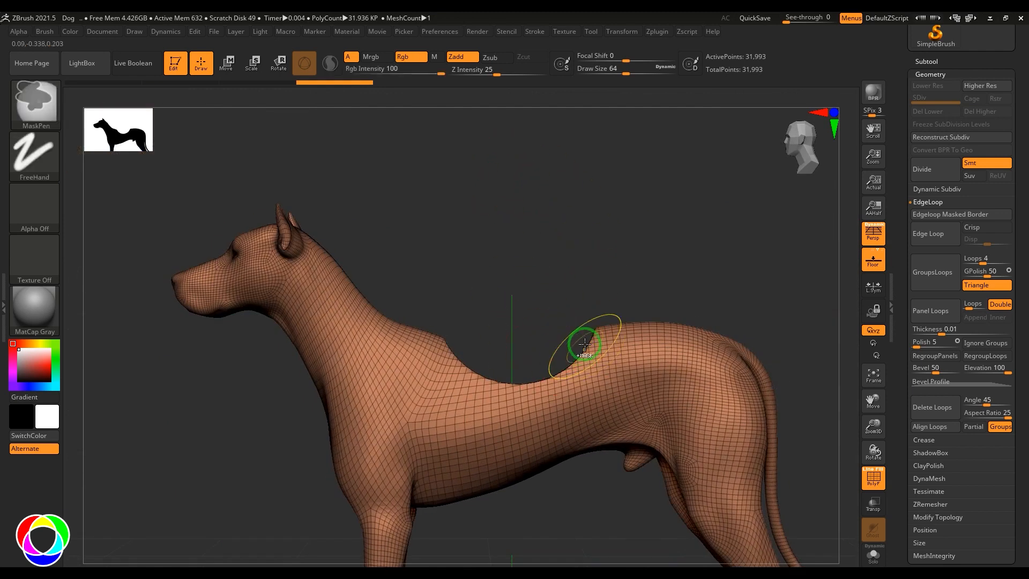
Step: Try further circular clips on the dog's back and over its muzzle, undoing each one
{"action": "left_click_drag", "start_coordinate": [462, 245], "coordinate": [588, 359], "text": "ctrl+shift"}
{"action": "key", "text": "ctrl+z"}
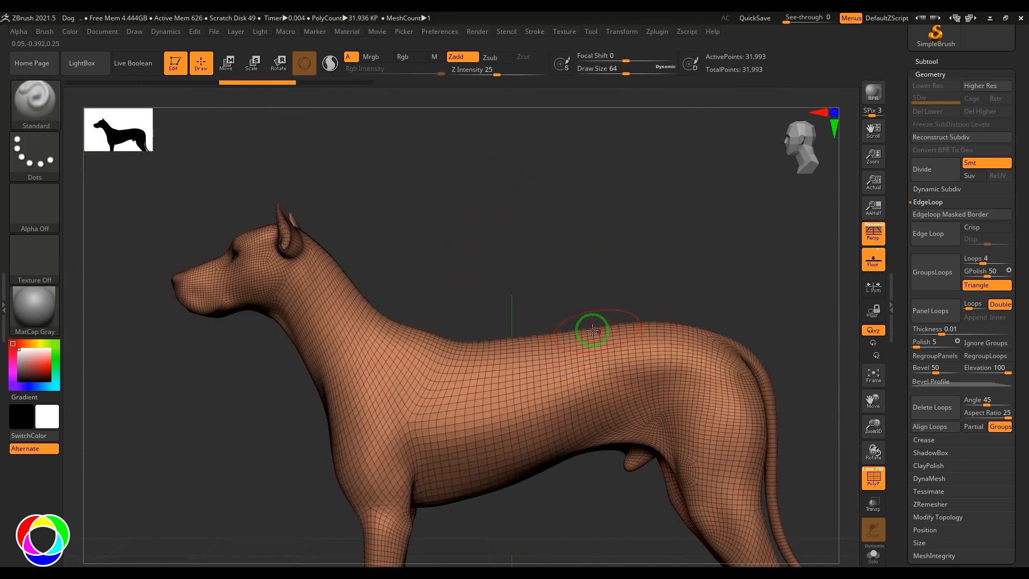
{"action": "mouse_move", "coordinate": [111, 232]}
{"action": "left_mouse_down", "text": "ctrl+shift"}
{"action": "mouse_move", "coordinate": [223, 347]}
{"action": "mouse_move", "coordinate": [202, 364]}
{"action": "mouse_move", "coordinate": [291, 391]}
{"action": "mouse_move", "coordinate": [244, 402]}
{"action": "left_mouse_up", "text": "ctrl+shift"}
{"action": "key", "text": "ctrl+z"}
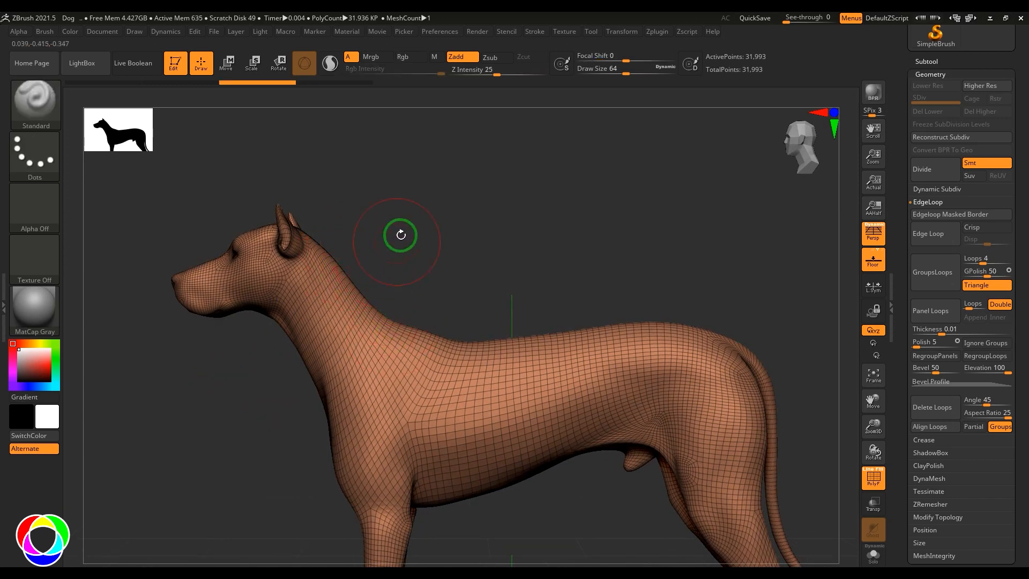
Step: Try a circular clip on the dog's muzzle, inspect the cut from the front and side, undo it, and frame the model
{"action": "left_click_drag", "start_coordinate": [411, 214], "coordinate": [559, 211], "text": "alt"}
{"action": "mouse_move", "coordinate": [237, 242]}
{"action": "left_mouse_down", "text": "ctrl+shift"}
{"action": "mouse_move", "coordinate": [349, 340]}
{"action": "mouse_move", "coordinate": [368, 393]}
{"action": "left_mouse_up", "text": "ctrl+shift"}
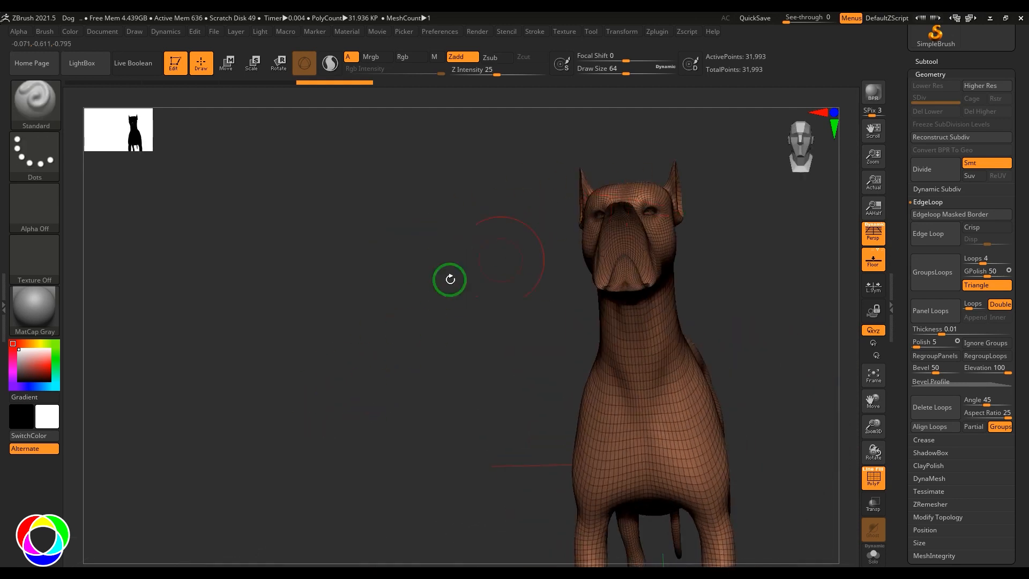
{"action": "left_click_drag", "start_coordinate": [450, 280], "coordinate": [361, 323]}
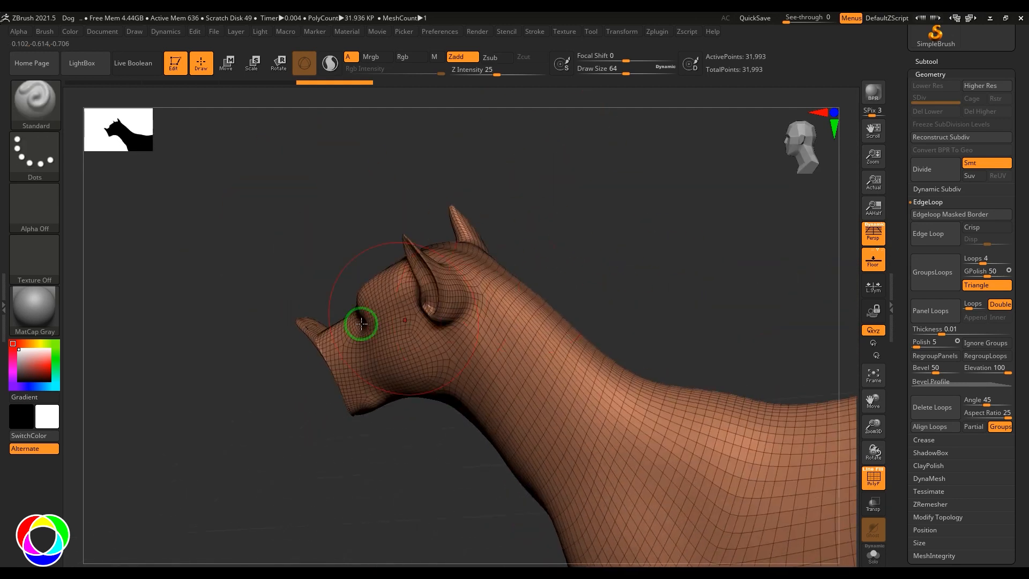
{"action": "key", "text": "ctrl+z"}
{"action": "left_click_drag", "start_coordinate": [290, 416], "coordinate": [316, 422], "text": "shift"}
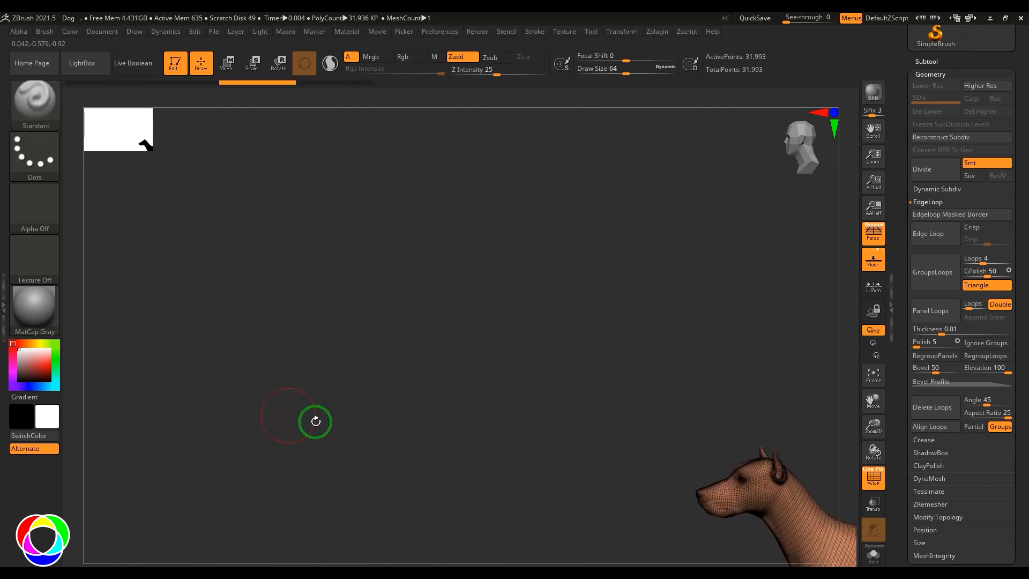
{"action": "key", "text": "f"}
Step: Select the ClipCircle brush again and try an oval clip over the dog's back without keeping it
{"action": "left_click", "coordinate": [27, 110], "text": "ctrl+shift"}
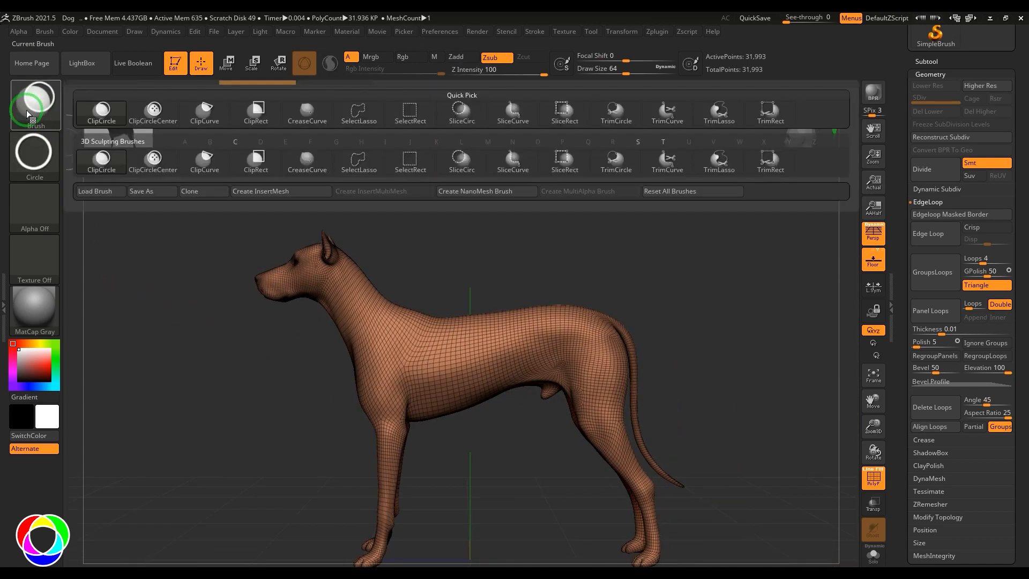
{"action": "left_click", "coordinate": [104, 170]}
{"action": "left_click_drag", "start_coordinate": [439, 255], "coordinate": [593, 344], "text": "ctrl+shift"}
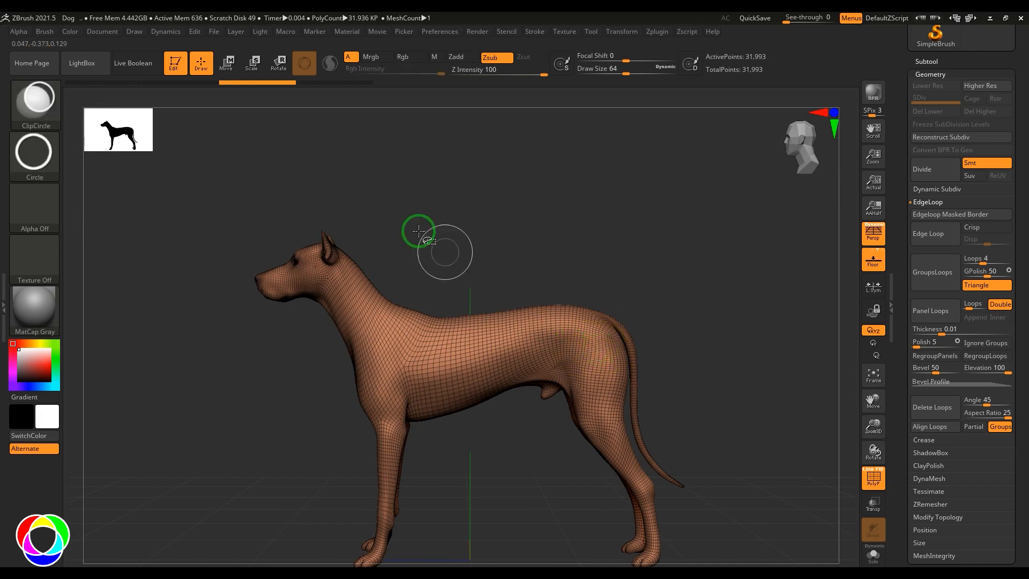
Step: Adjust the Circle stroke to keep a perfect circle, and try round clips on the dog's back, undoing them
{"action": "left_click", "coordinate": [33, 148]}
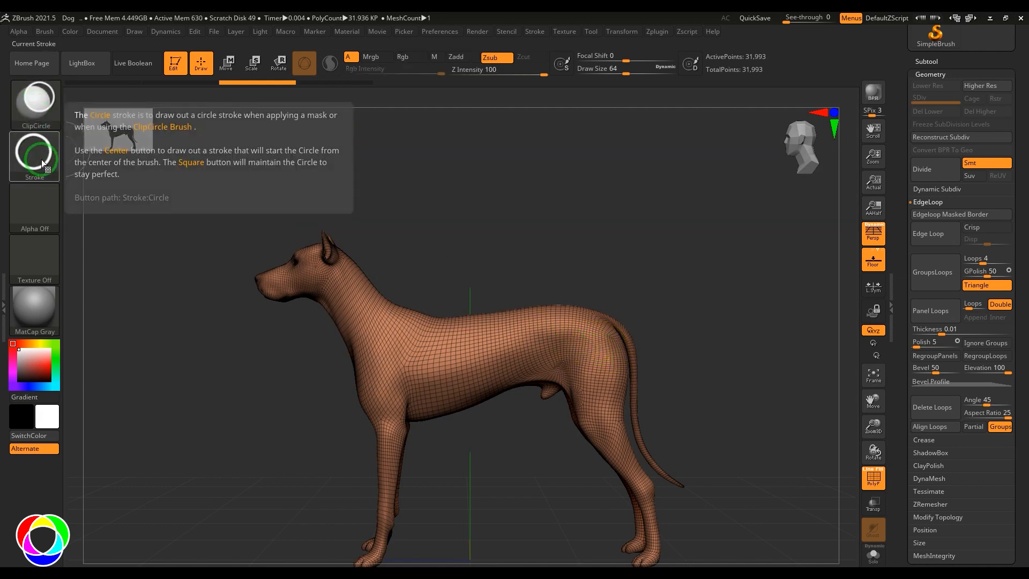
{"action": "left_click", "coordinate": [39, 166]}
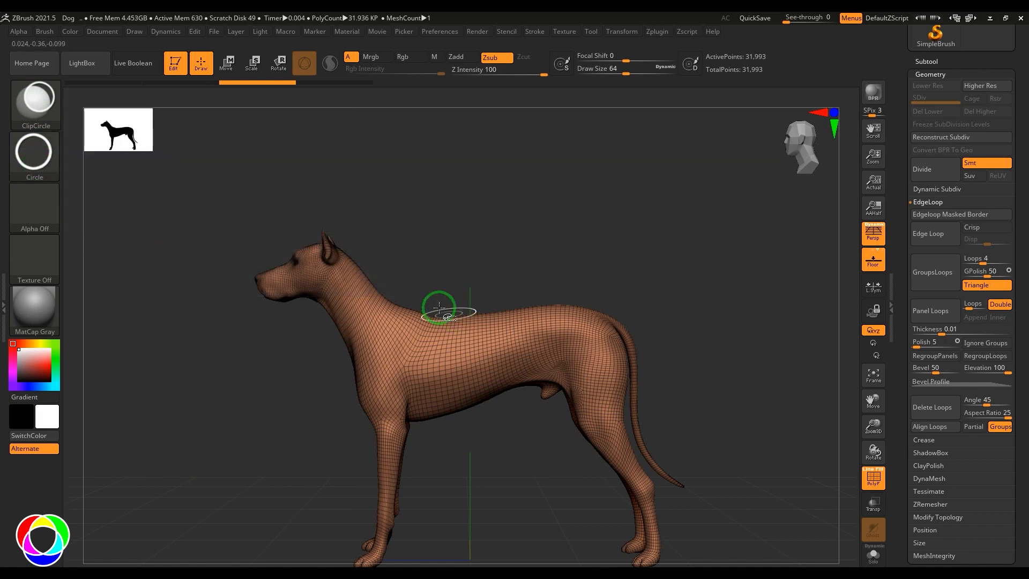
{"action": "left_click_drag", "start_coordinate": [518, 347], "coordinate": [529, 356], "text": "ctrl+shift"}
{"action": "key", "text": "ctrl+z"}
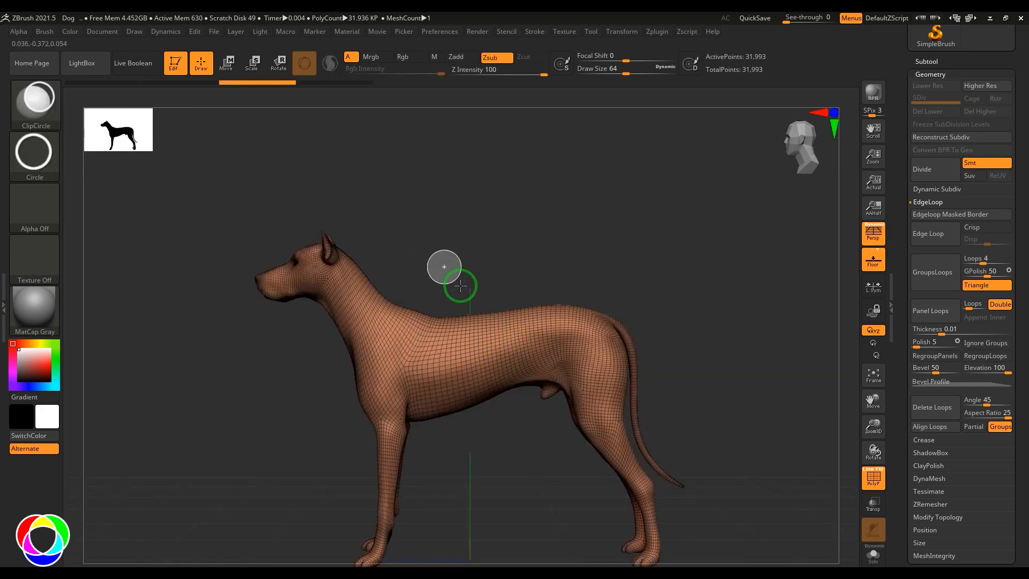
{"action": "left_click_drag", "start_coordinate": [461, 285], "coordinate": [503, 318], "text": "ctrl+shift"}
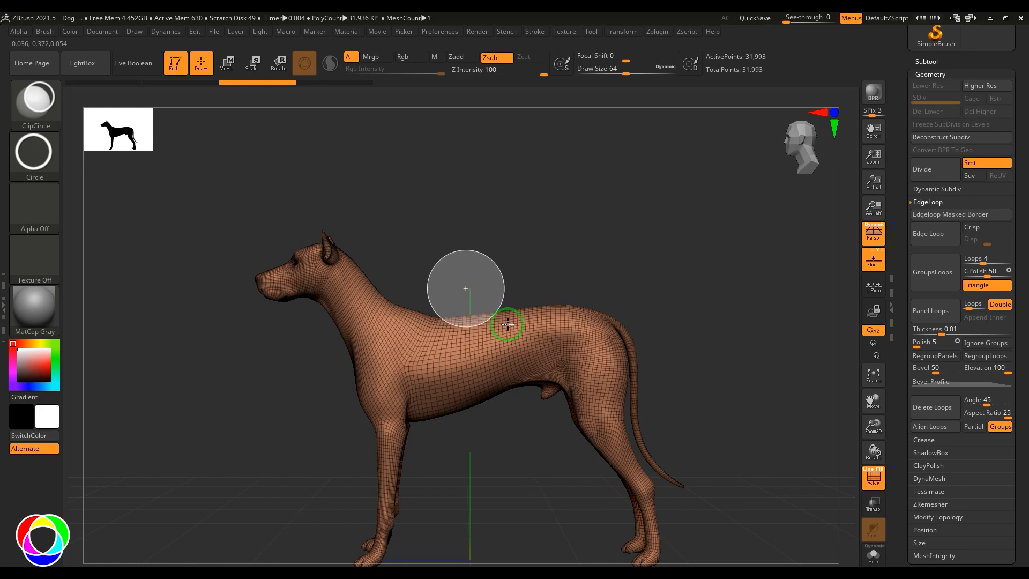
{"action": "left_click_drag", "start_coordinate": [508, 324], "coordinate": [511, 329], "text": "ctrl+shift"}
{"action": "key", "text": "ctrl+z"}
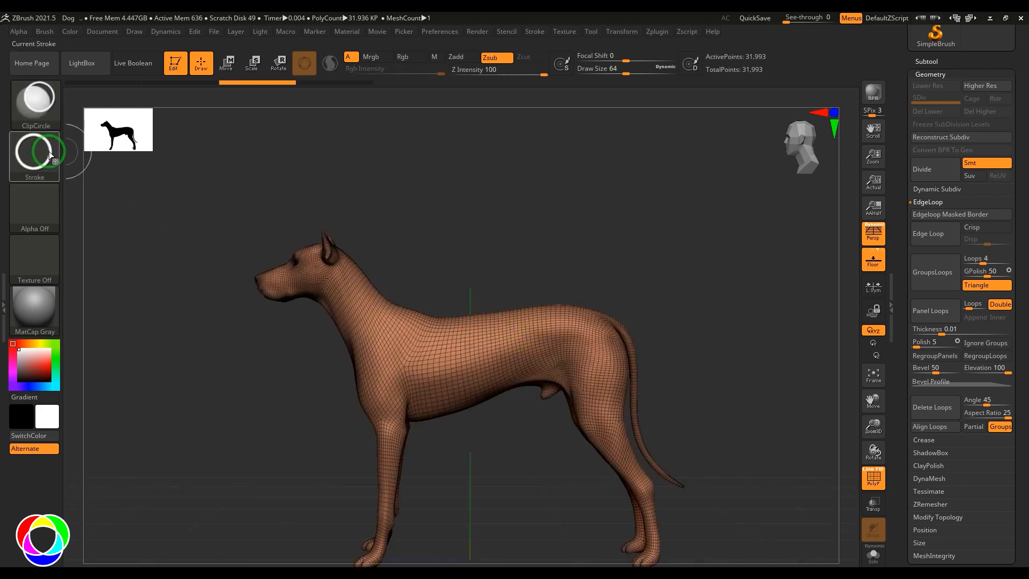
Step: Change the Circle stroke options, and try a round notch in the middle of the dog's back without keeping it
{"action": "left_click", "coordinate": [38, 152]}
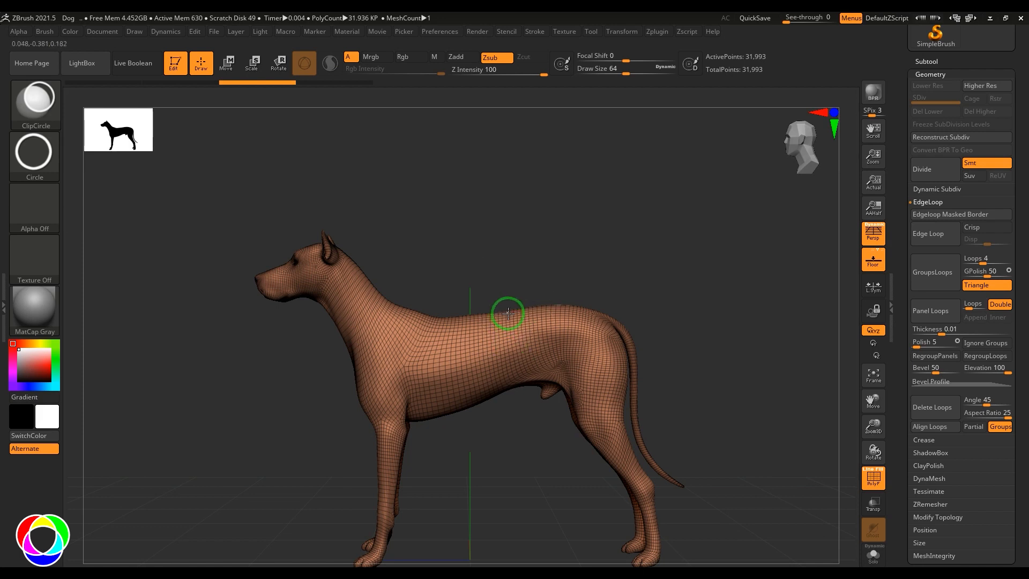
{"action": "mouse_move", "coordinate": [520, 321]}
{"action": "left_mouse_down", "text": "ctrl+shift"}
{"action": "mouse_move", "coordinate": [556, 348]}
{"action": "mouse_move", "coordinate": [530, 339]}
{"action": "mouse_move", "coordinate": [534, 328]}
{"action": "left_mouse_up", "text": "ctrl+shift"}
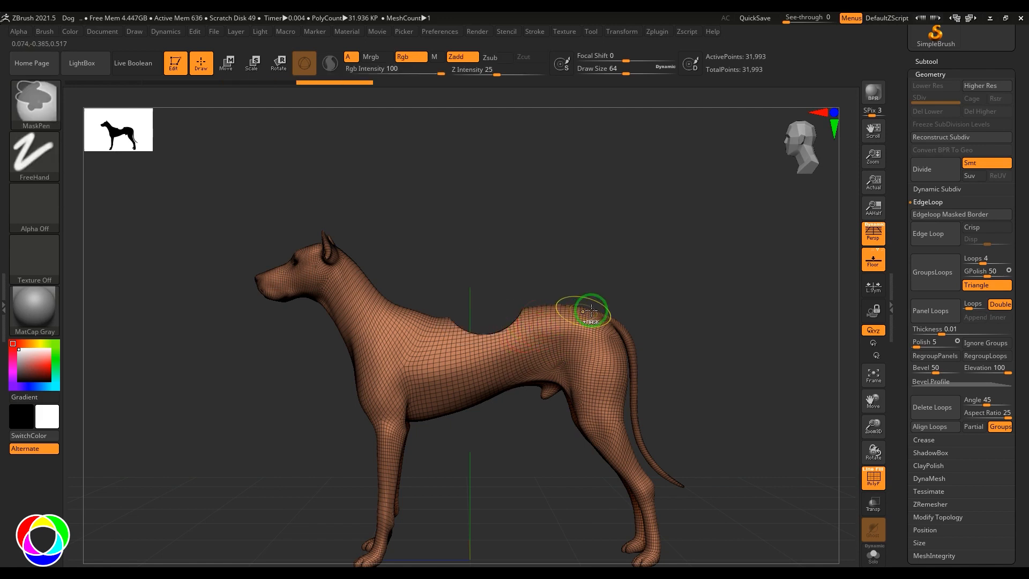
{"action": "left_click", "coordinate": [33, 151]}
{"action": "left_click", "coordinate": [308, 197]}
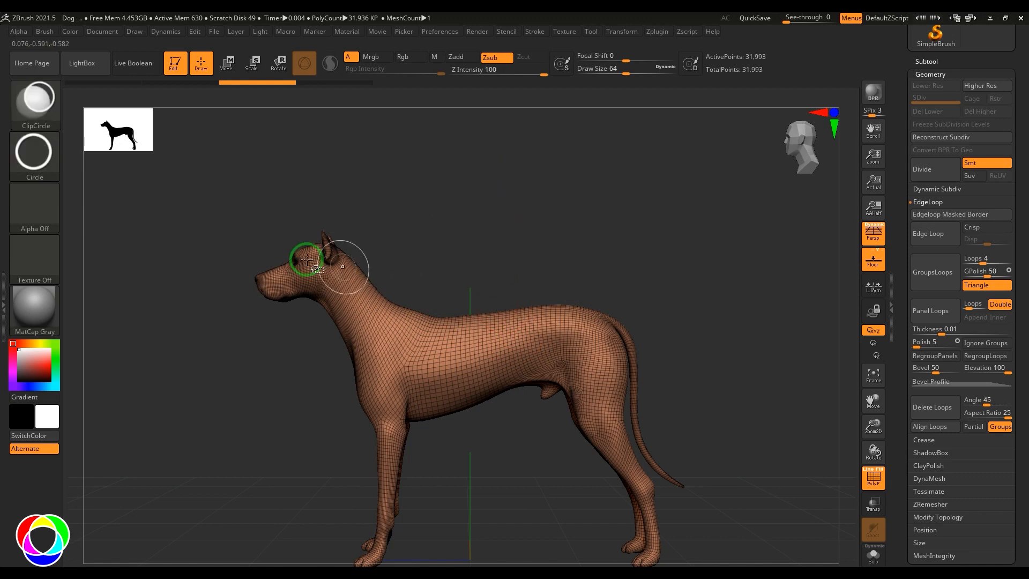
Step: Choose the ClipRect brush, try a rectangular clip around the middle of the dog's back, and undo it
{"action": "left_click", "coordinate": [34, 106], "text": "ctrl+shift"}
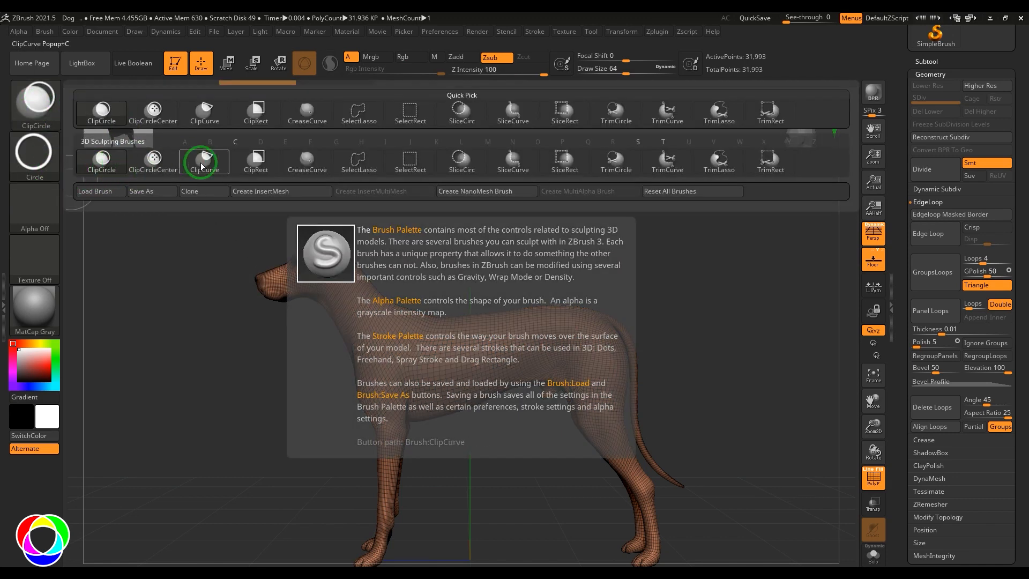
{"action": "left_click", "coordinate": [259, 168]}
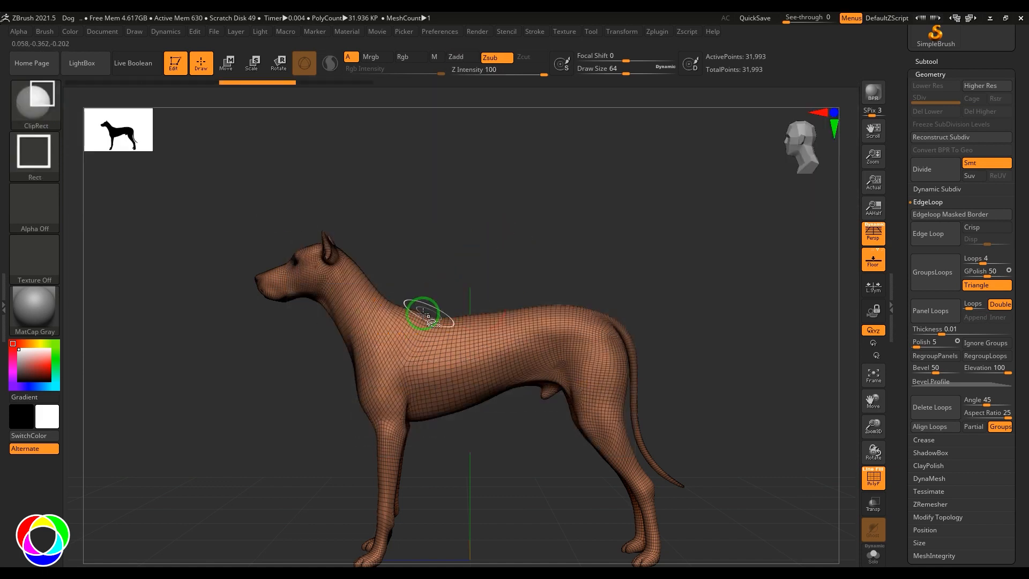
{"action": "mouse_move", "coordinate": [415, 277]}
{"action": "left_mouse_down"}
{"action": "mouse_move", "coordinate": [478, 336]}
{"action": "mouse_move", "coordinate": [533, 342]}
{"action": "left_mouse_up"}
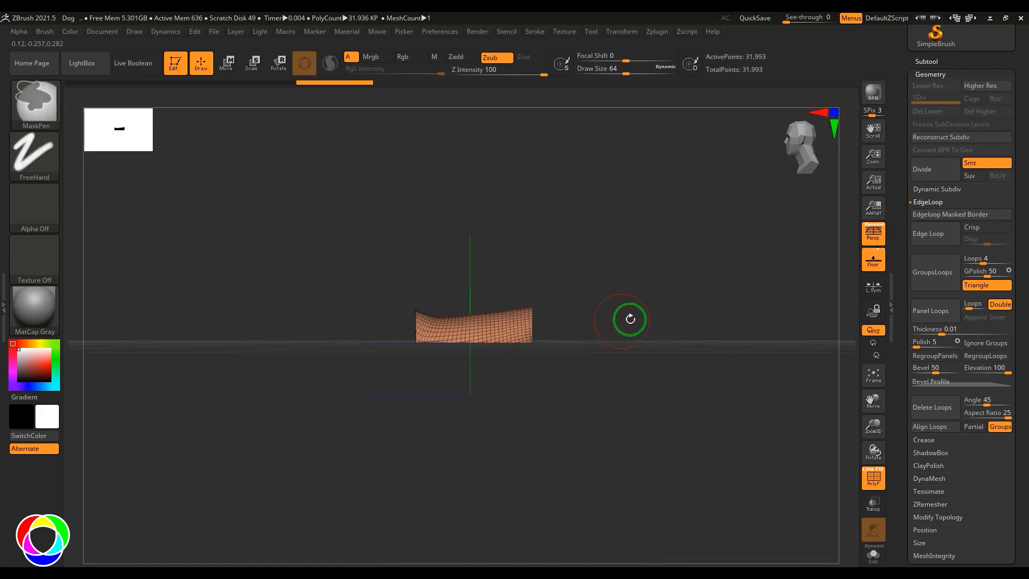
{"action": "mouse_move", "coordinate": [628, 316]}
{"action": "left_mouse_down", "text": "shift"}
{"action": "mouse_move", "coordinate": [690, 281]}
{"action": "mouse_move", "coordinate": [638, 313]}
{"action": "mouse_move", "coordinate": [651, 284]}
{"action": "left_mouse_up", "text": "shift"}
{"action": "key", "text": "ctrl+z"}
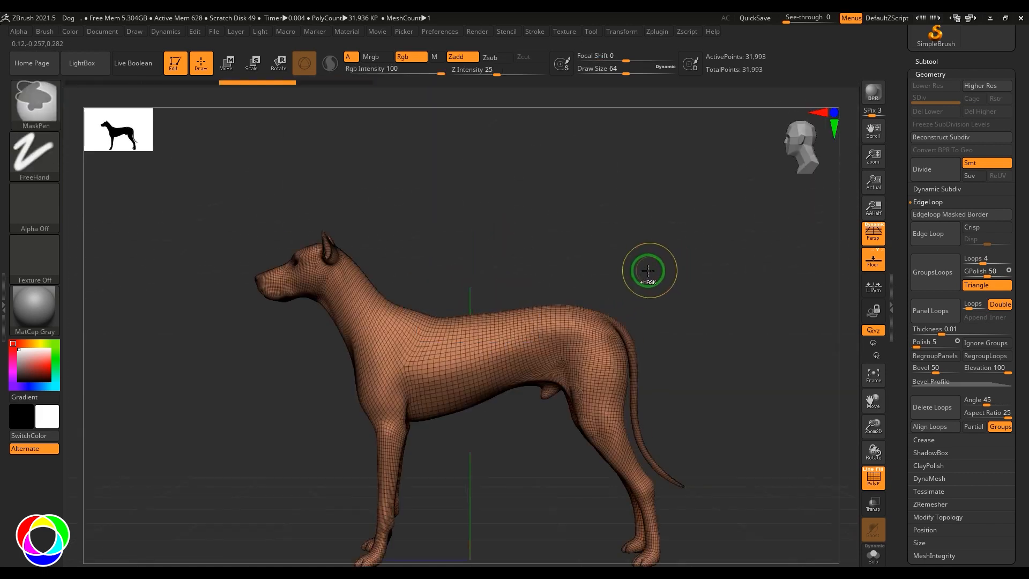
Step: Try an inverted ClipRect clip over the middle of the dog's back, and undo it
{"action": "left_click_drag", "start_coordinate": [421, 254], "coordinate": [524, 347], "text": "ctrl+shift"}
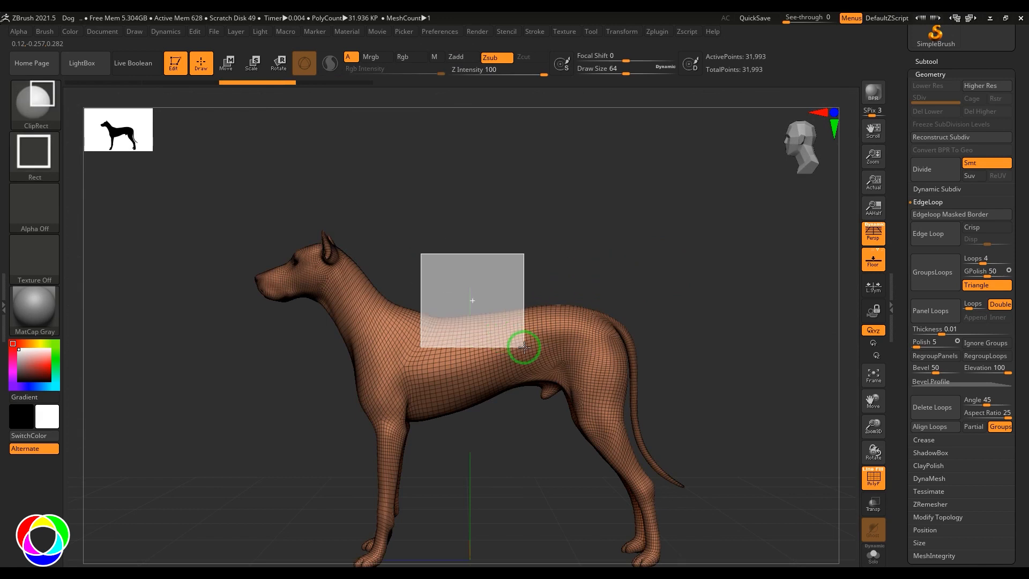
{"action": "key", "text": "alt"}
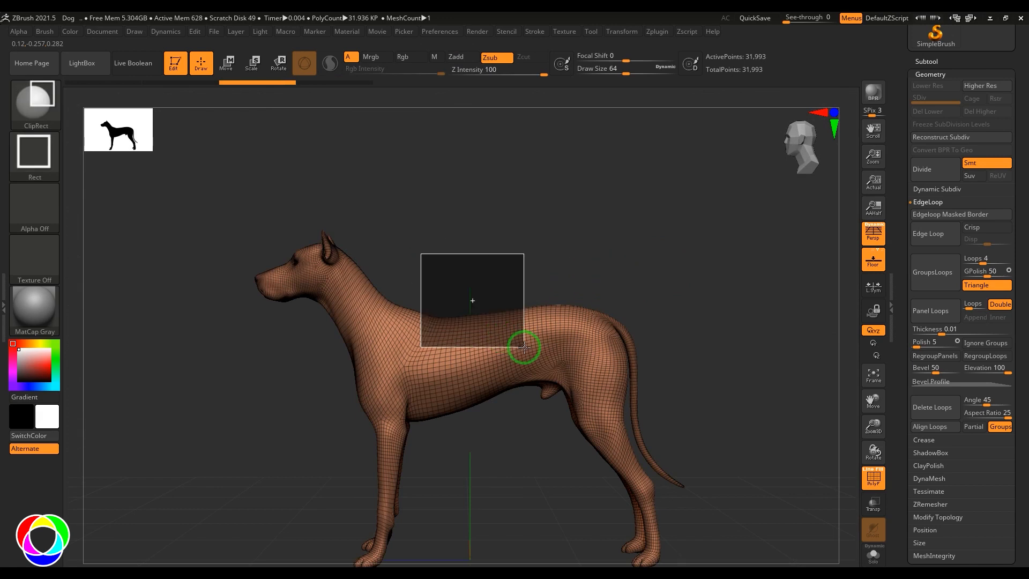
{"action": "left_click_drag", "start_coordinate": [523, 343], "coordinate": [523, 343], "text": "ctrl+alt+shift"}
{"action": "mouse_move", "coordinate": [661, 263]}
{"action": "left_mouse_down"}
{"action": "mouse_move", "coordinate": [648, 311]}
{"action": "mouse_move", "coordinate": [643, 282]}
{"action": "mouse_move", "coordinate": [606, 228]}
{"action": "left_mouse_up"}
{"action": "key", "text": "ctrl+z"}
Step: Try an inverted rectangular clip that cuts a flat notch into the rear back near the rump, and undo it
{"action": "mouse_move", "coordinate": [460, 236]}
{"action": "left_mouse_down", "text": "ctrl+shift"}
{"action": "mouse_move", "coordinate": [566, 338]}
{"action": "mouse_move", "coordinate": [565, 239]}
{"action": "mouse_move", "coordinate": [354, 356]}
{"action": "mouse_move", "coordinate": [558, 321]}
{"action": "mouse_move", "coordinate": [628, 325]}
{"action": "left_mouse_up", "text": "ctrl+shift"}
{"action": "key", "text": "alt"}
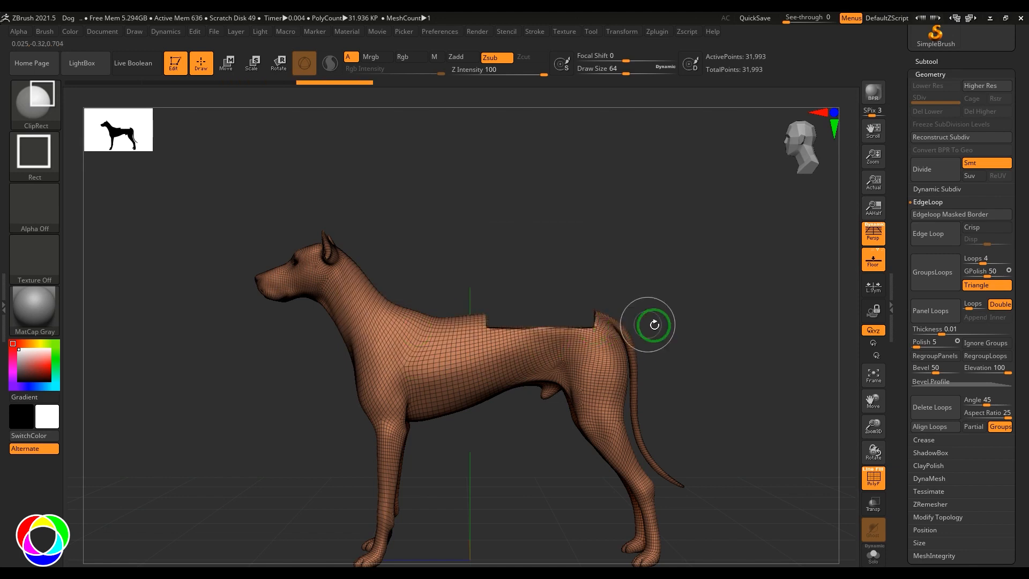
{"action": "key", "text": "ctrl+z"}
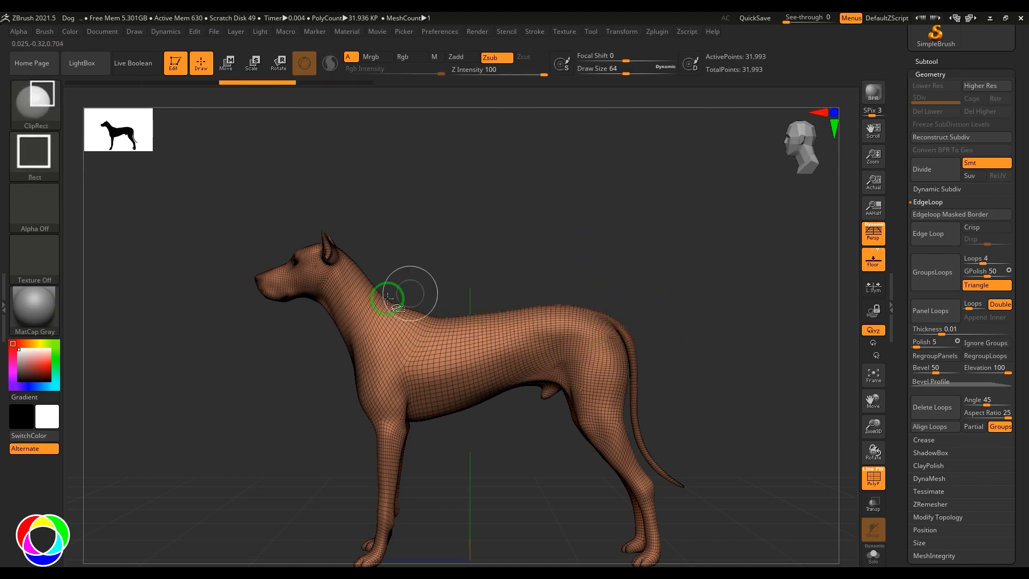
Step: Choose the ClipCurve brush and try a straight diagonal clip at 120 degrees across the dog's rump without keeping it
{"action": "left_click", "coordinate": [50, 110]}
{"action": "left_click", "coordinate": [204, 164]}
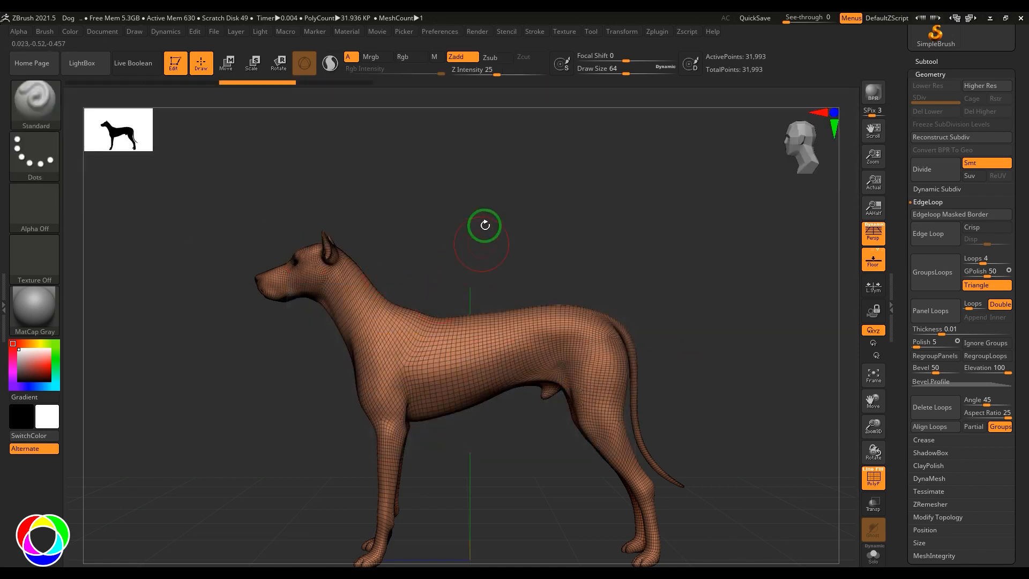
{"action": "right_click_drag", "start_coordinate": [657, 281], "coordinate": [678, 205], "text": "ctrl"}
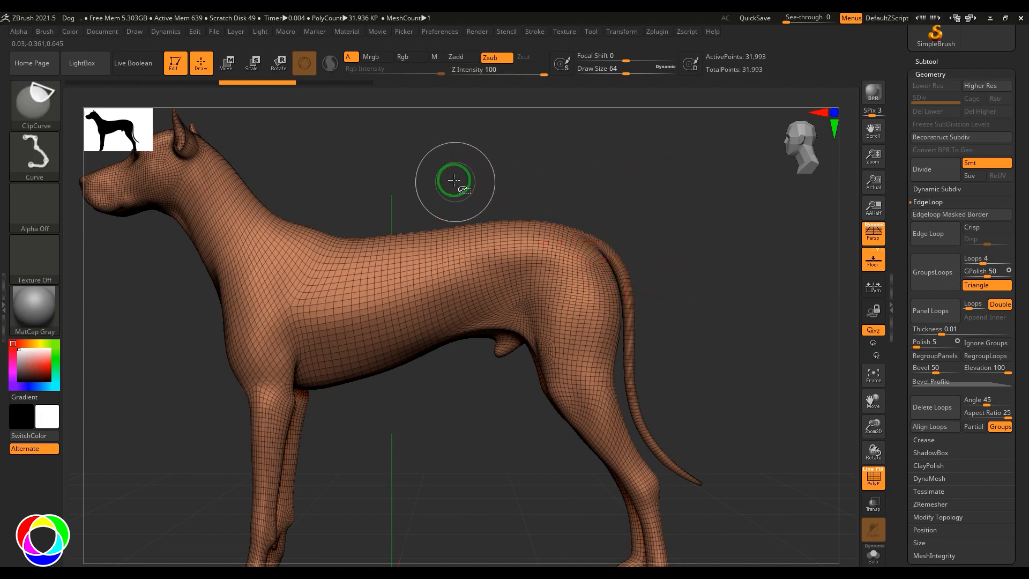
{"action": "mouse_move", "coordinate": [449, 172]}
{"action": "left_mouse_down", "text": "ctrl+shift"}
{"action": "mouse_move", "coordinate": [585, 246]}
{"action": "mouse_move", "coordinate": [660, 307]}
{"action": "mouse_move", "coordinate": [536, 261]}
{"action": "mouse_move", "coordinate": [704, 317]}
{"action": "left_mouse_up", "text": "ctrl+shift"}
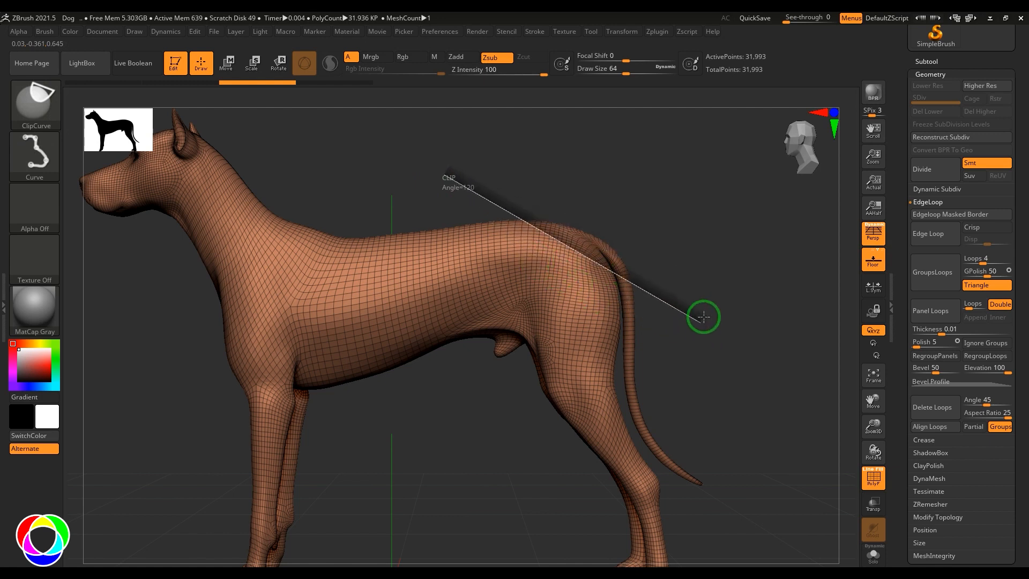
{"action": "left_click_drag", "start_coordinate": [704, 317], "coordinate": [703, 317], "text": "ctrl+shift"}
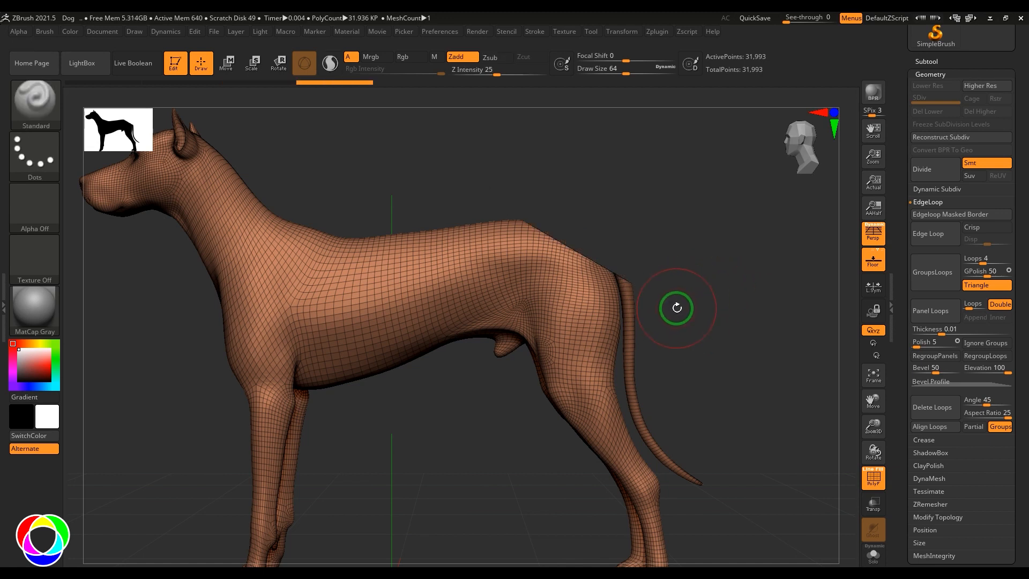
{"action": "mouse_move", "coordinate": [677, 279]}
{"action": "left_mouse_down"}
{"action": "mouse_move", "coordinate": [691, 281]}
{"action": "mouse_move", "coordinate": [687, 312]}
{"action": "mouse_move", "coordinate": [672, 193]}
{"action": "mouse_move", "coordinate": [694, 195]}
{"action": "mouse_move", "coordinate": [678, 229]}
{"action": "left_mouse_up"}
Step: Try a bent ClipCurve clip that dips into the middle of the dog's back, and undo it
{"action": "key", "text": "ctrl+shift"}
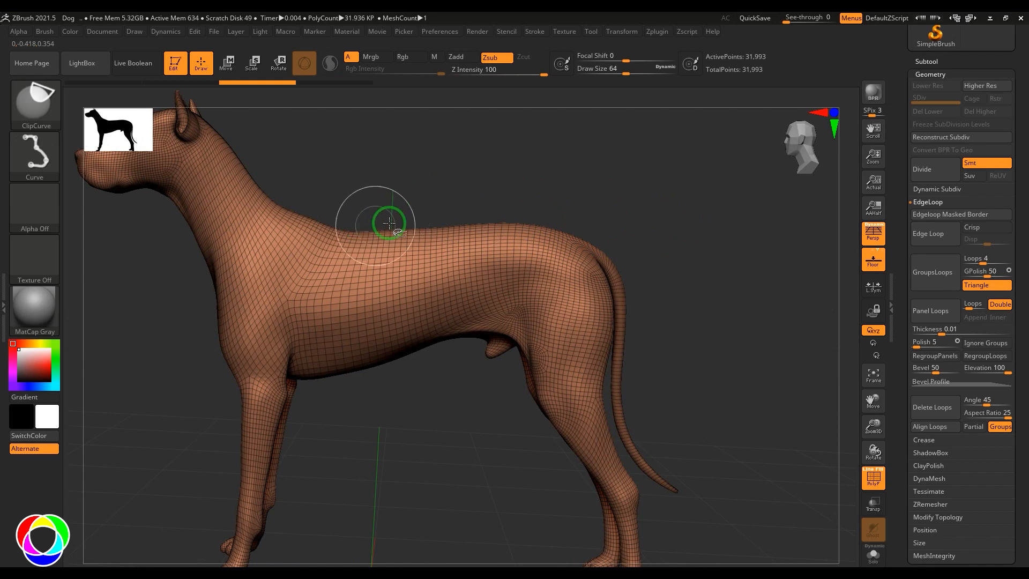
{"action": "left_click_drag", "start_coordinate": [325, 171], "coordinate": [440, 241], "text": "ctrl+shift"}
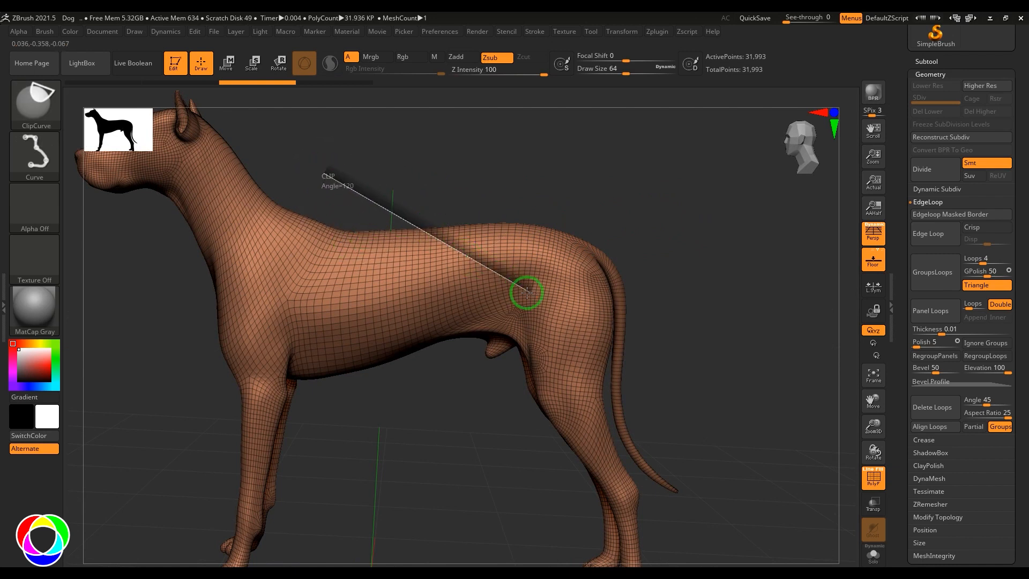
{"action": "left_click_drag", "start_coordinate": [521, 291], "coordinate": [408, 260], "text": "ctrl+shift"}
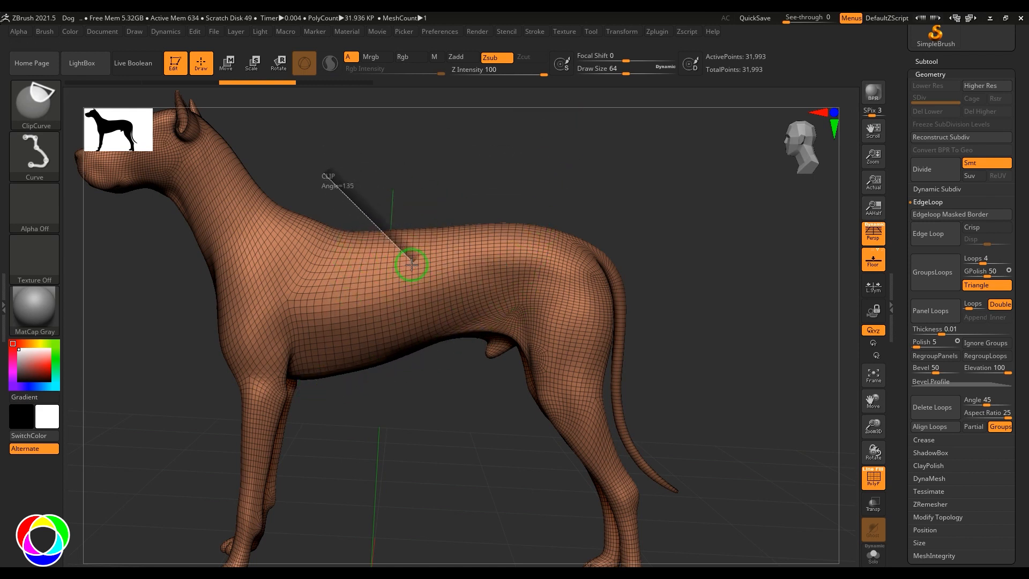
{"action": "mouse_move", "coordinate": [418, 265]}
{"action": "left_mouse_down", "text": "ctrl+shift"}
{"action": "mouse_move", "coordinate": [526, 236]}
{"action": "mouse_move", "coordinate": [574, 175]}
{"action": "mouse_move", "coordinate": [597, 163]}
{"action": "mouse_move", "coordinate": [667, 272]}
{"action": "mouse_move", "coordinate": [632, 200]}
{"action": "left_mouse_up", "text": "ctrl+shift"}
{"action": "key", "text": "ctrl+z"}
Step: Try three ClipCurve notches in the dog's mid-back, near the rump and behind the neck, and undo them
{"action": "left_click_drag", "start_coordinate": [328, 183], "coordinate": [424, 244], "text": "ctrl+shift"}
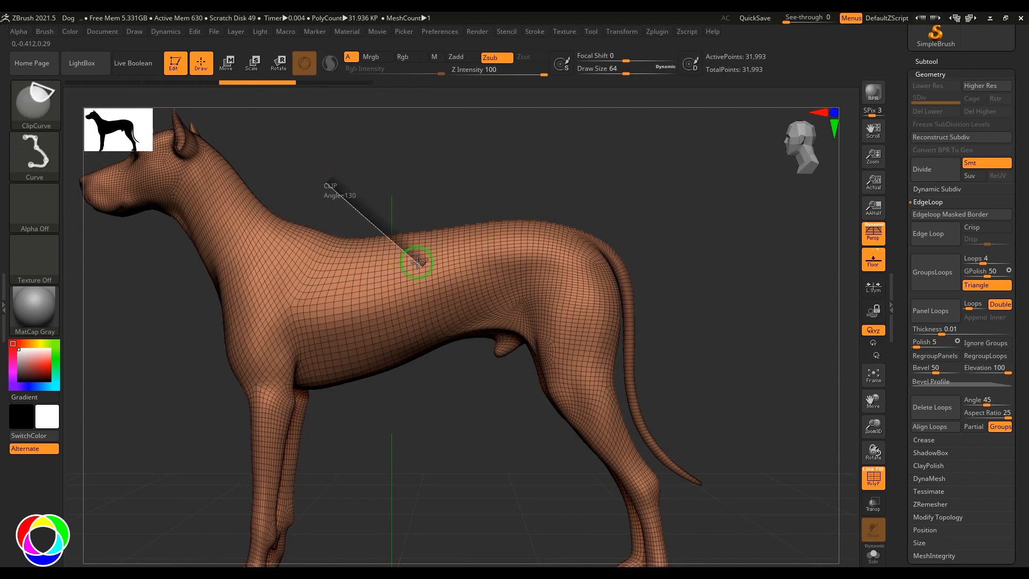
{"action": "mouse_move", "coordinate": [505, 212]}
{"action": "left_mouse_down", "text": "ctrl+shift"}
{"action": "mouse_move", "coordinate": [533, 179]}
{"action": "mouse_move", "coordinate": [579, 156]}
{"action": "mouse_move", "coordinate": [638, 243]}
{"action": "mouse_move", "coordinate": [624, 183]}
{"action": "mouse_move", "coordinate": [609, 209]}
{"action": "left_mouse_up", "text": "ctrl+shift"}
{"action": "left_click_drag", "start_coordinate": [472, 192], "coordinate": [527, 232], "text": "ctrl+shift"}
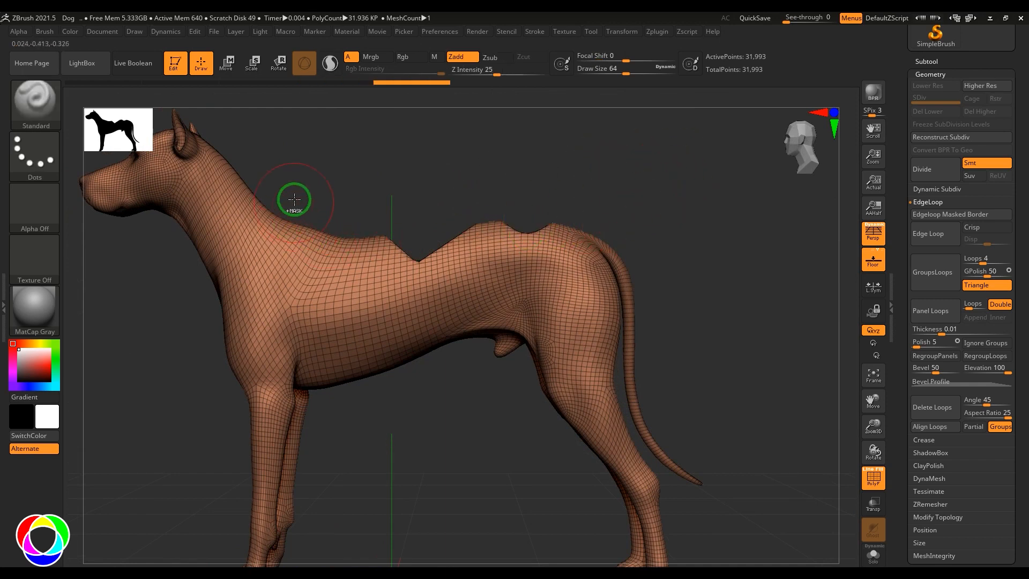
{"action": "left_click_drag", "start_coordinate": [298, 188], "coordinate": [340, 247], "text": "ctrl+shift"}
{"action": "mouse_move", "coordinate": [382, 203]}
{"action": "left_mouse_down", "text": "ctrl+shift"}
{"action": "mouse_move", "coordinate": [429, 187]}
{"action": "mouse_move", "coordinate": [588, 253]}
{"action": "mouse_move", "coordinate": [600, 175]}
{"action": "mouse_move", "coordinate": [556, 167]}
{"action": "left_mouse_up", "text": "ctrl+shift"}
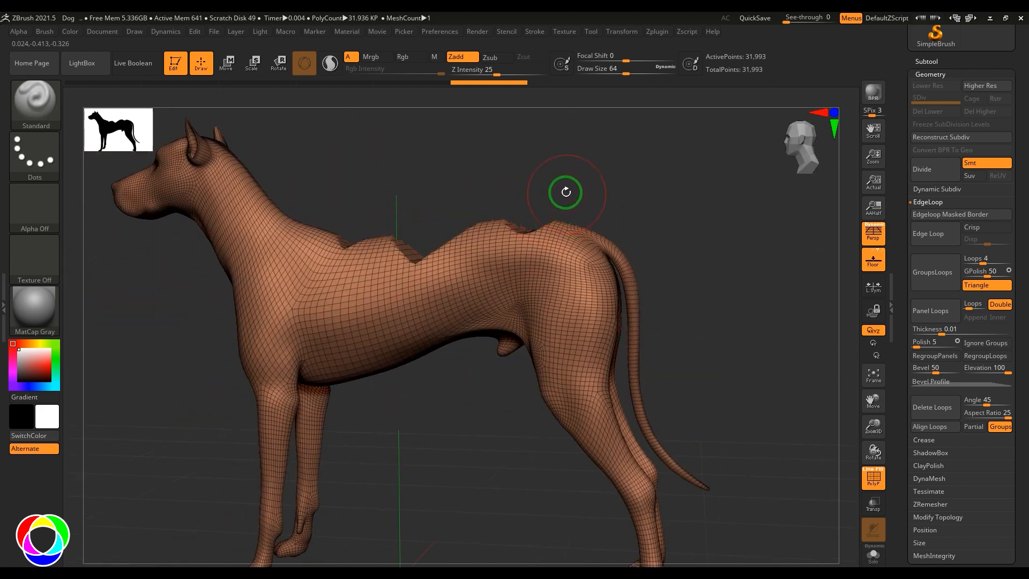
{"action": "left_click_drag", "start_coordinate": [566, 192], "coordinate": [575, 179]}
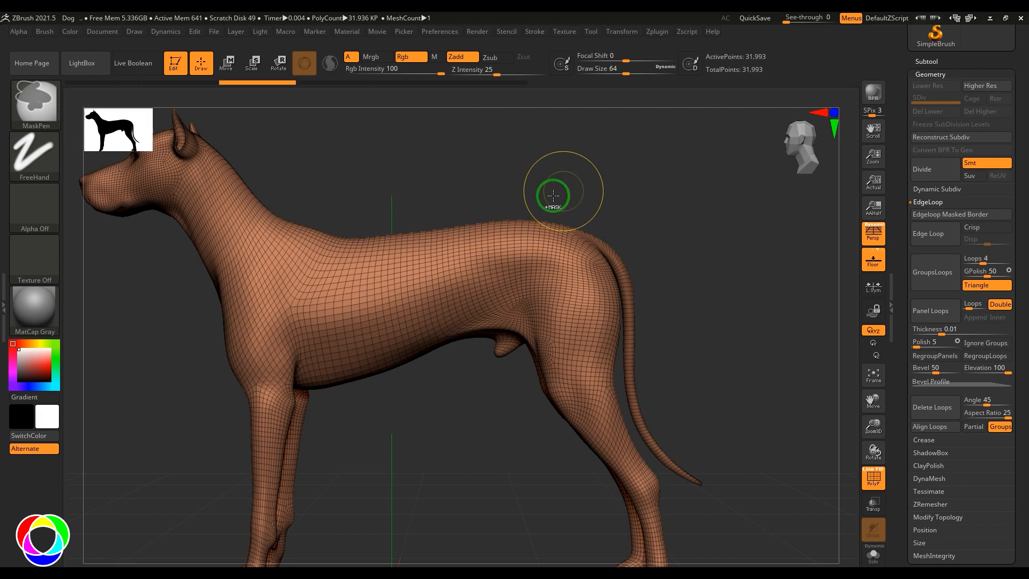
Step: Try two ClipCurve clips sloping from the shoulders toward the rear that remove the body beneath the line, and undo each
{"action": "mouse_move", "coordinate": [335, 198]}
{"action": "left_mouse_down", "text": "ctrl+shift"}
{"action": "mouse_move", "coordinate": [488, 263]}
{"action": "mouse_move", "coordinate": [554, 193]}
{"action": "mouse_move", "coordinate": [489, 234]}
{"action": "mouse_move", "coordinate": [689, 292]}
{"action": "left_mouse_up", "text": "ctrl+shift"}
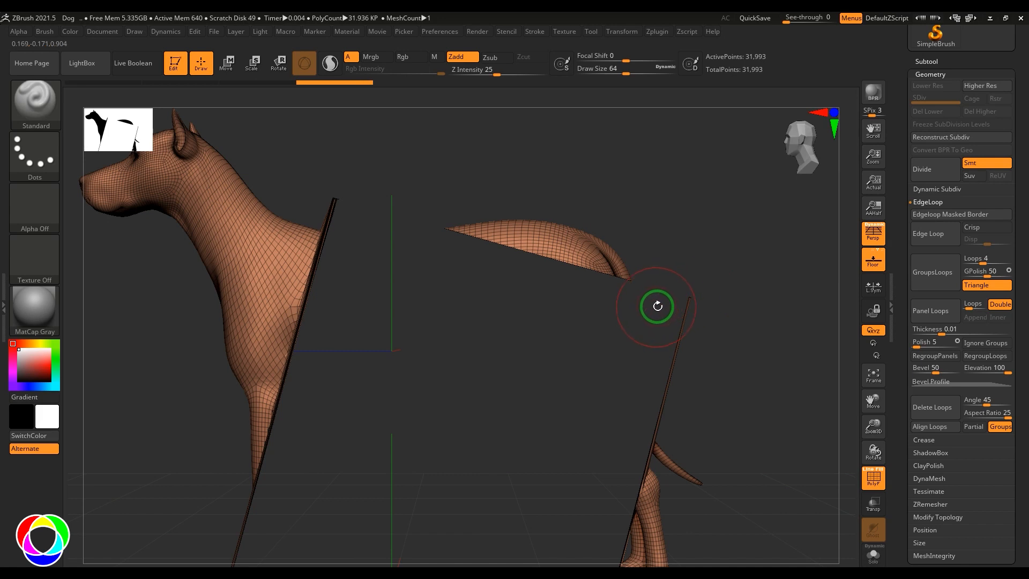
{"action": "left_click_drag", "start_coordinate": [718, 235], "coordinate": [708, 201], "text": "alt"}
{"action": "left_click_drag", "start_coordinate": [708, 202], "coordinate": [471, 210]}
{"action": "key", "text": "ctrl+z"}
{"action": "mouse_move", "coordinate": [390, 181]}
{"action": "left_mouse_down", "text": "ctrl+shift"}
{"action": "mouse_move", "coordinate": [542, 257]}
{"action": "mouse_move", "coordinate": [580, 313]}
{"action": "mouse_move", "coordinate": [440, 199]}
{"action": "mouse_move", "coordinate": [410, 301]}
{"action": "left_mouse_up", "text": "ctrl+shift"}
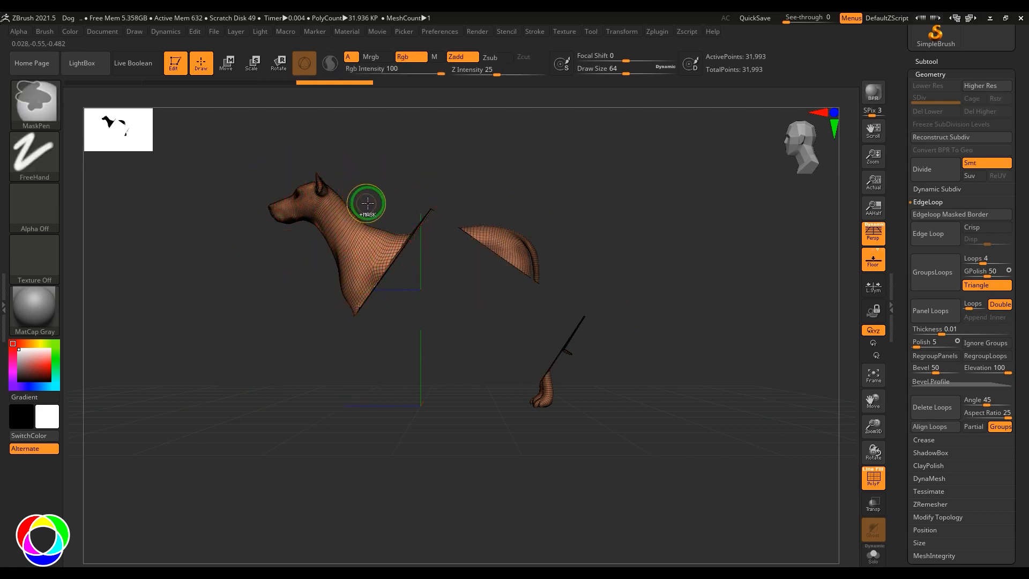
{"action": "key", "text": "ctrl+z"}
Step: Try a straight ClipCurve clip from behind the hind legs up past the head to remove the legs and belly, and undo it
{"action": "mouse_move", "coordinate": [680, 389]}
{"action": "left_mouse_down", "text": "ctrl+shift"}
{"action": "mouse_move", "coordinate": [209, 246]}
{"action": "mouse_move", "coordinate": [179, 175]}
{"action": "left_mouse_up", "text": "ctrl+shift"}
{"action": "mouse_move", "coordinate": [560, 260]}
{"action": "left_mouse_down"}
{"action": "mouse_move", "coordinate": [710, 239]}
{"action": "mouse_move", "coordinate": [660, 248]}
{"action": "mouse_move", "coordinate": [668, 261]}
{"action": "mouse_move", "coordinate": [620, 338]}
{"action": "mouse_move", "coordinate": [574, 329]}
{"action": "mouse_move", "coordinate": [614, 315]}
{"action": "mouse_move", "coordinate": [661, 255]}
{"action": "mouse_move", "coordinate": [638, 248]}
{"action": "left_mouse_up"}
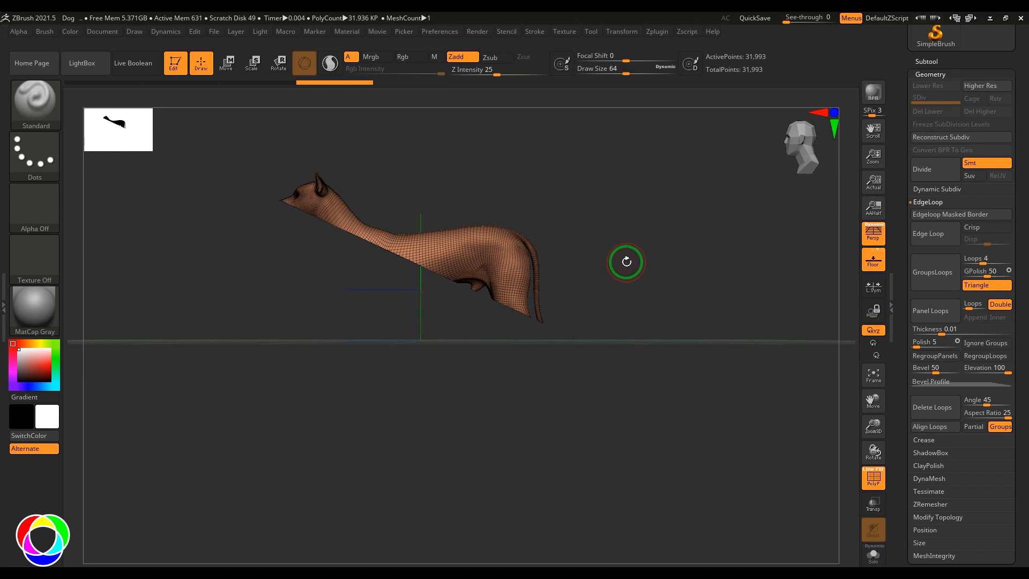
{"action": "key", "text": "ctrl+z"}
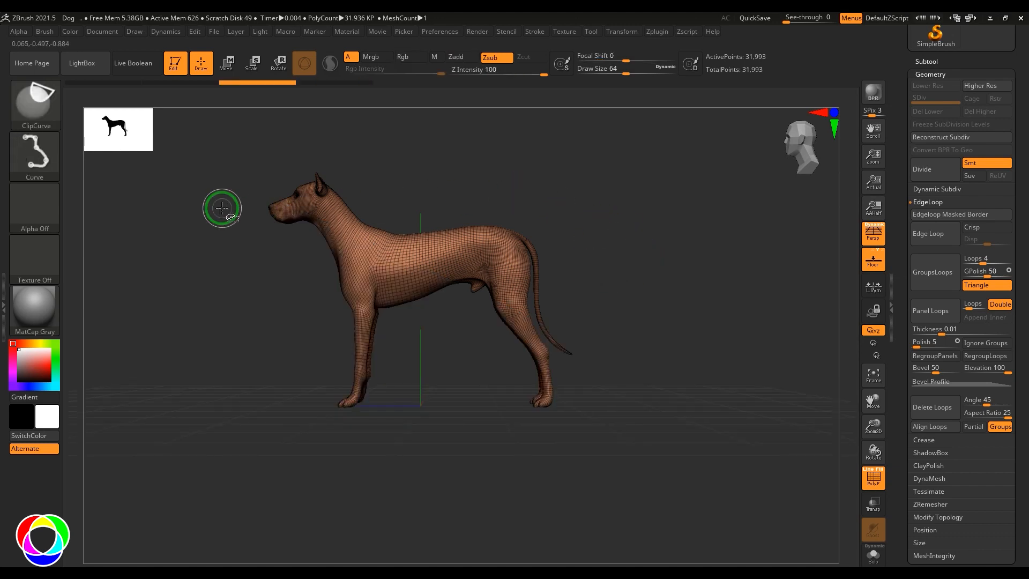
Step: Choose the ClipRect brush as the clipping brush
{"action": "left_click", "coordinate": [42, 115], "text": "ctrl+shift"}
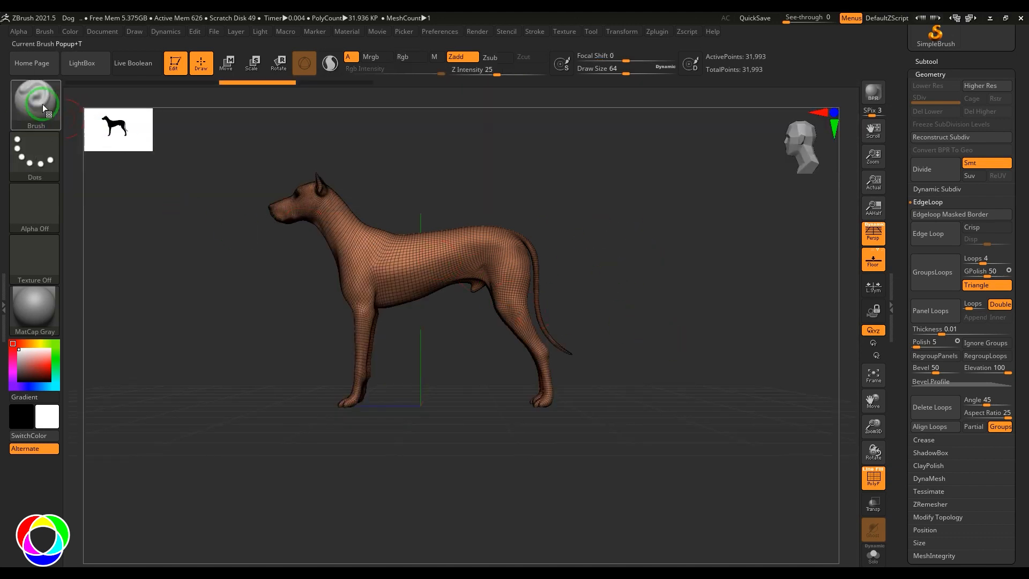
{"action": "left_click", "coordinate": [42, 104]}
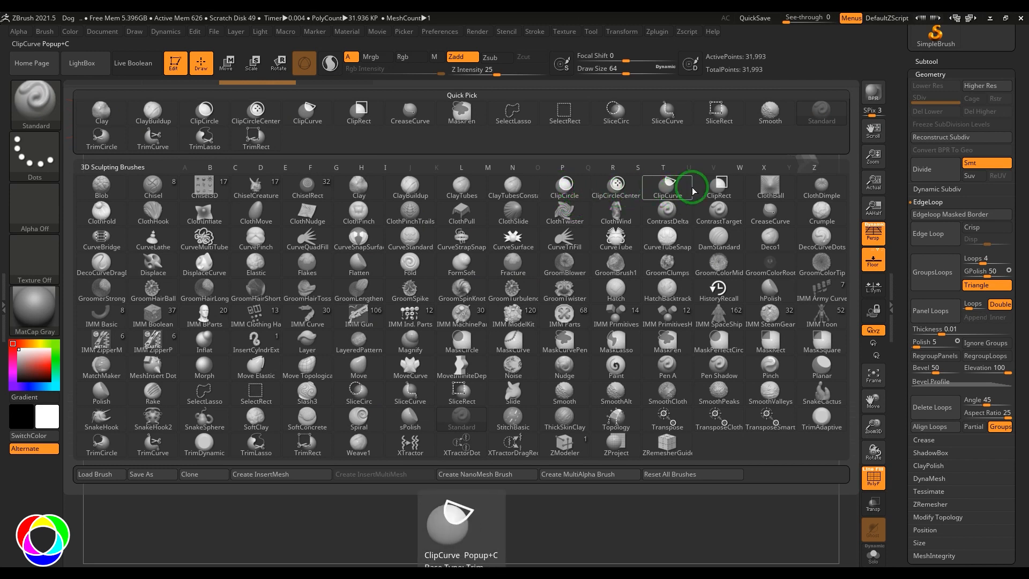
{"action": "left_click", "coordinate": [724, 192]}
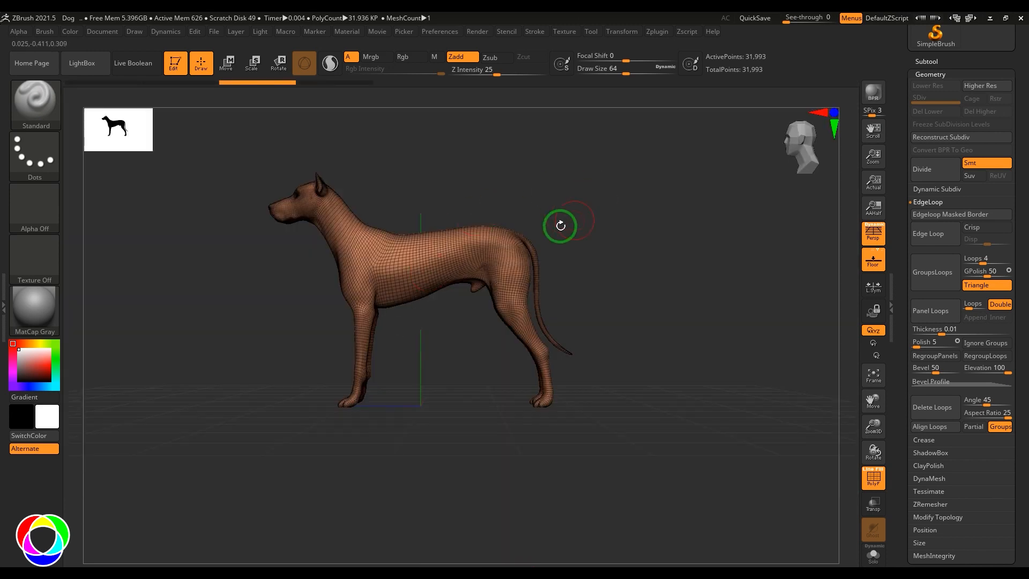
{"action": "left_click", "coordinate": [46, 105]}
{"action": "left_click", "coordinate": [255, 160]}
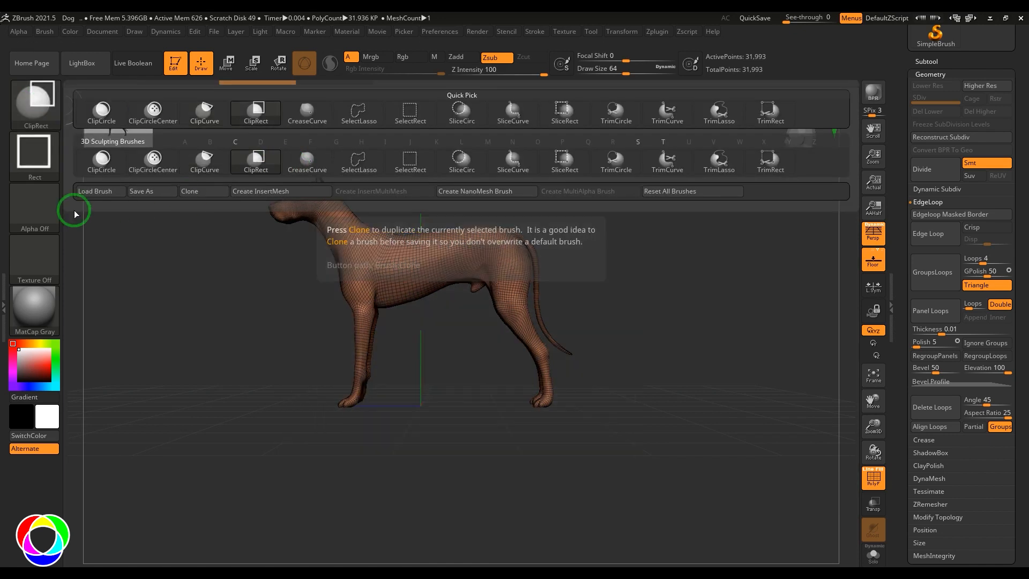
Step: Change a Rect stroke option and try a rectangular clip over the dog's rear back without keeping it
{"action": "left_click", "coordinate": [34, 156]}
{"action": "left_click", "coordinate": [299, 196]}
{"action": "left_click_drag", "start_coordinate": [463, 198], "coordinate": [515, 249]}
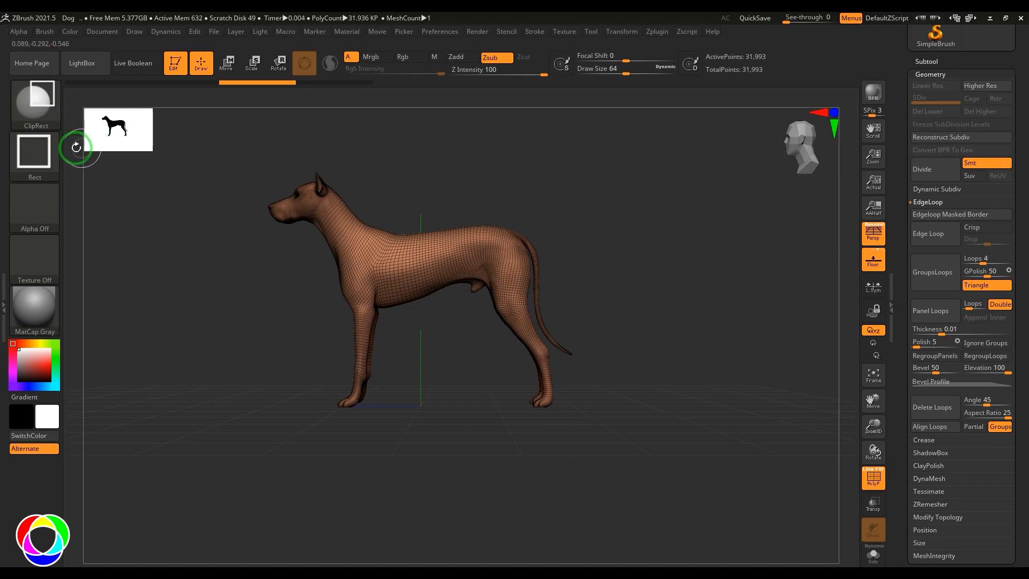
Step: Change another Rect stroke option, try a rectangular clip starting on the middle of the dog's back, and undo it
{"action": "left_click", "coordinate": [34, 154]}
{"action": "left_click", "coordinate": [344, 194]}
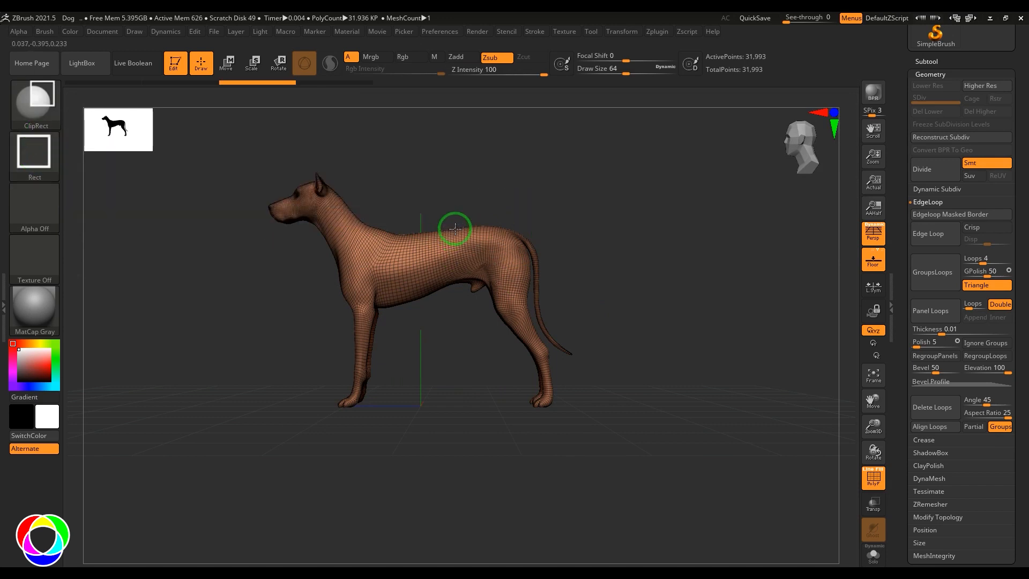
{"action": "mouse_move", "coordinate": [455, 229]}
{"action": "left_mouse_down"}
{"action": "mouse_move", "coordinate": [496, 257]}
{"action": "mouse_move", "coordinate": [448, 243]}
{"action": "mouse_move", "coordinate": [423, 253]}
{"action": "left_mouse_up"}
{"action": "mouse_move", "coordinate": [622, 211]}
{"action": "left_mouse_down"}
{"action": "mouse_move", "coordinate": [641, 218]}
{"action": "mouse_move", "coordinate": [607, 216]}
{"action": "mouse_move", "coordinate": [618, 204]}
{"action": "left_mouse_up"}
{"action": "key", "text": "ctrl+z"}
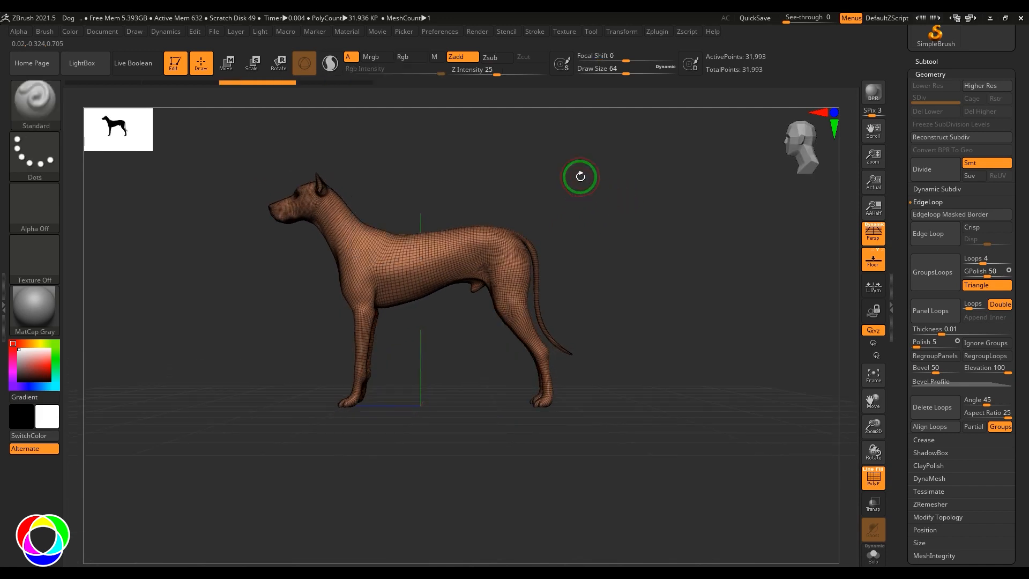